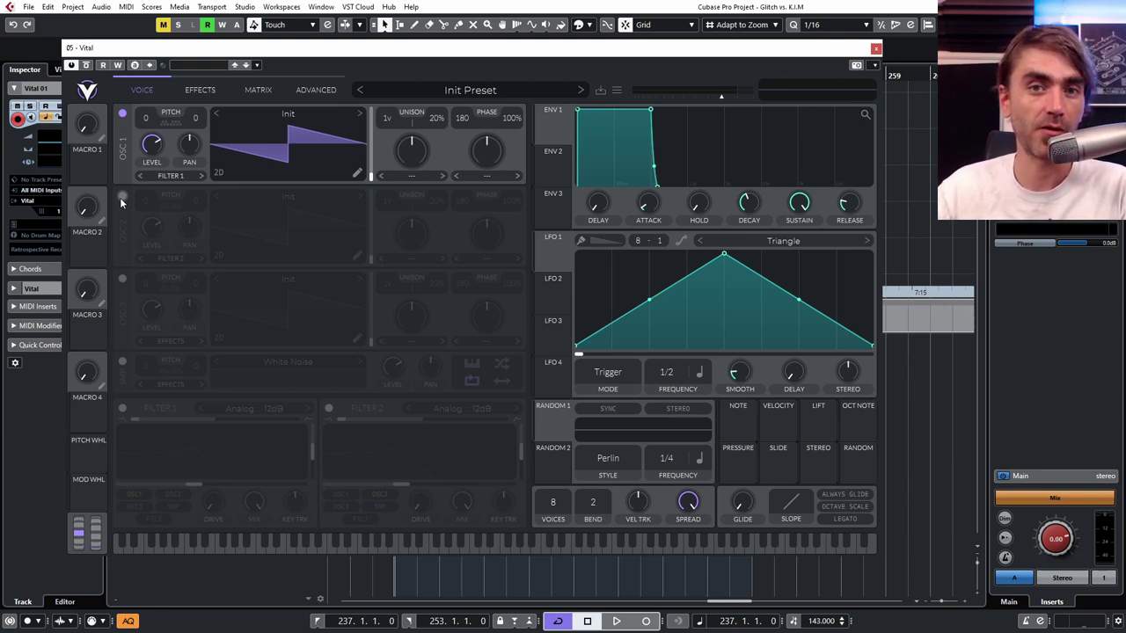
# - Enable oscillator 2 and load the Basic Shapes wavetable into it
pyautogui.click(122, 196)
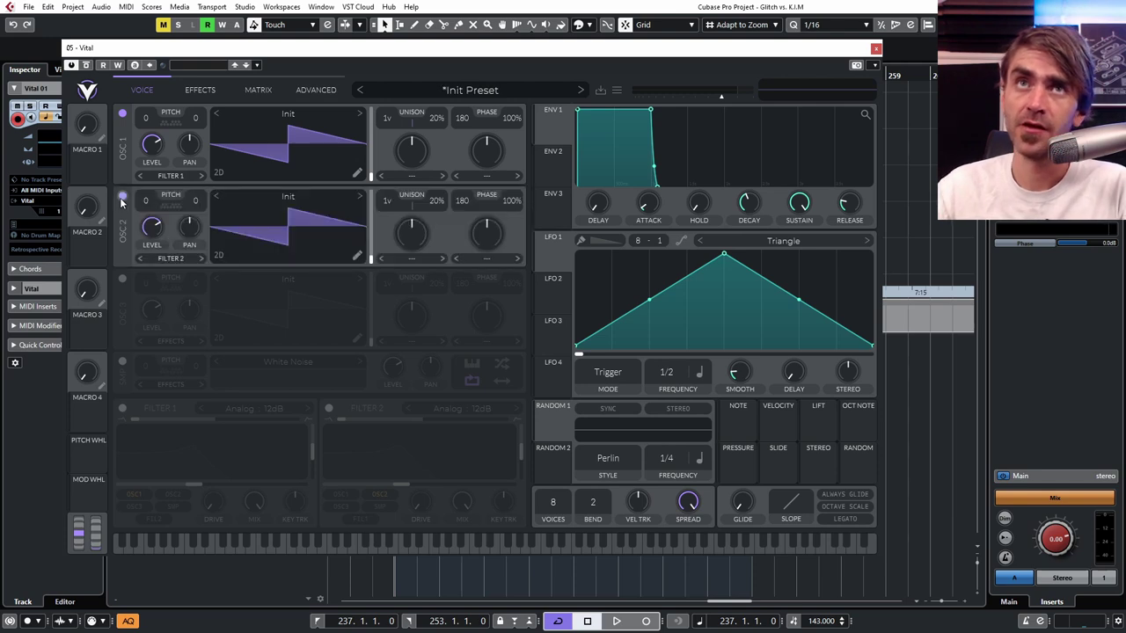
pyautogui.click(283, 198)
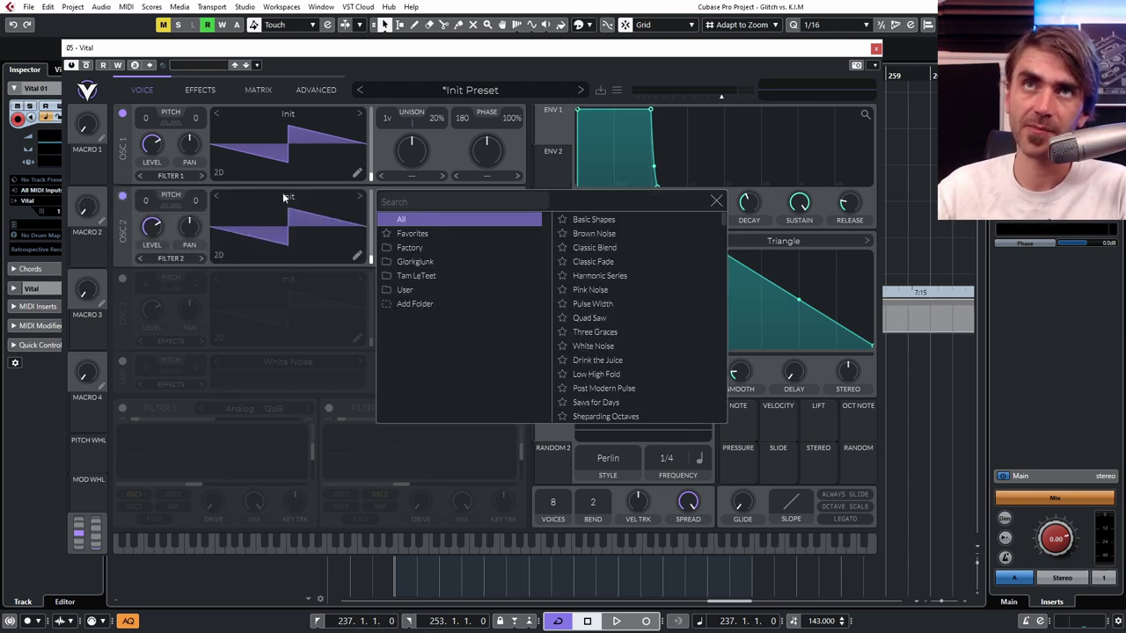
pyautogui.click(576, 220)
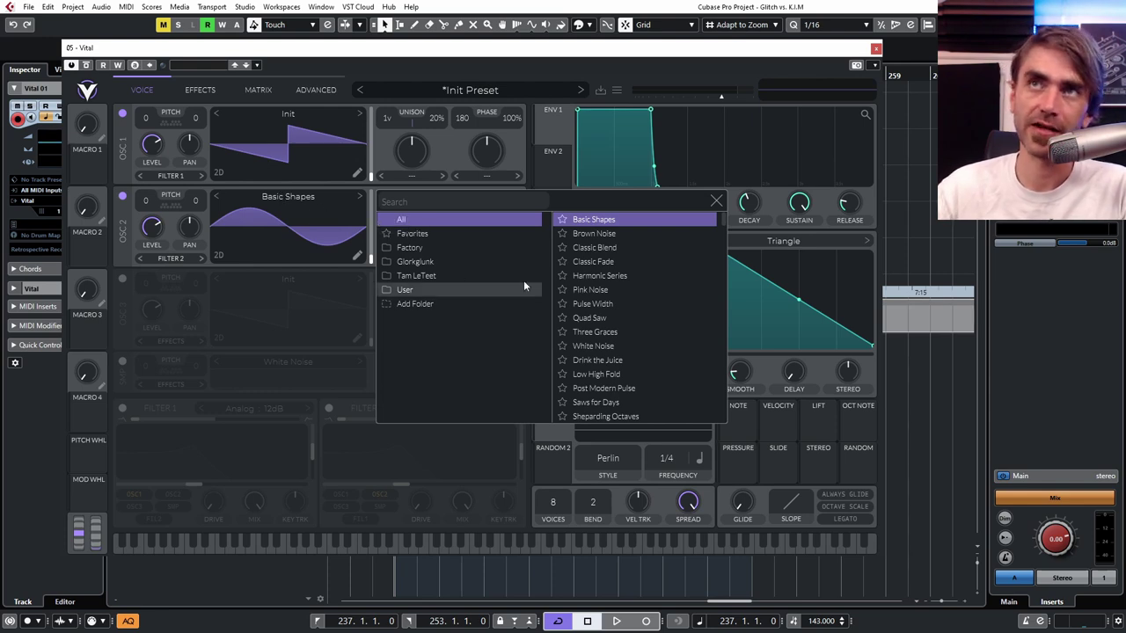
pyautogui.click(715, 201)
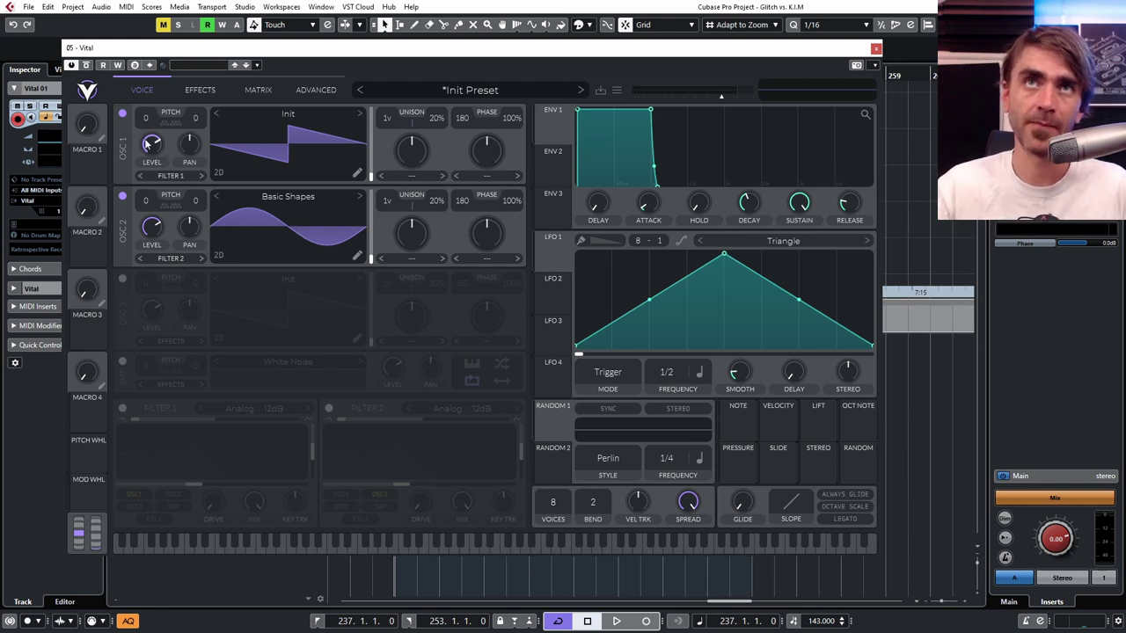
# - Transpose oscillators 1 and 2 to -12 semitones
pyautogui.moveTo(146, 117); pyautogui.dragTo(146, 132)
pyautogui.moveTo(146, 200); pyautogui.dragTo(145, 217)
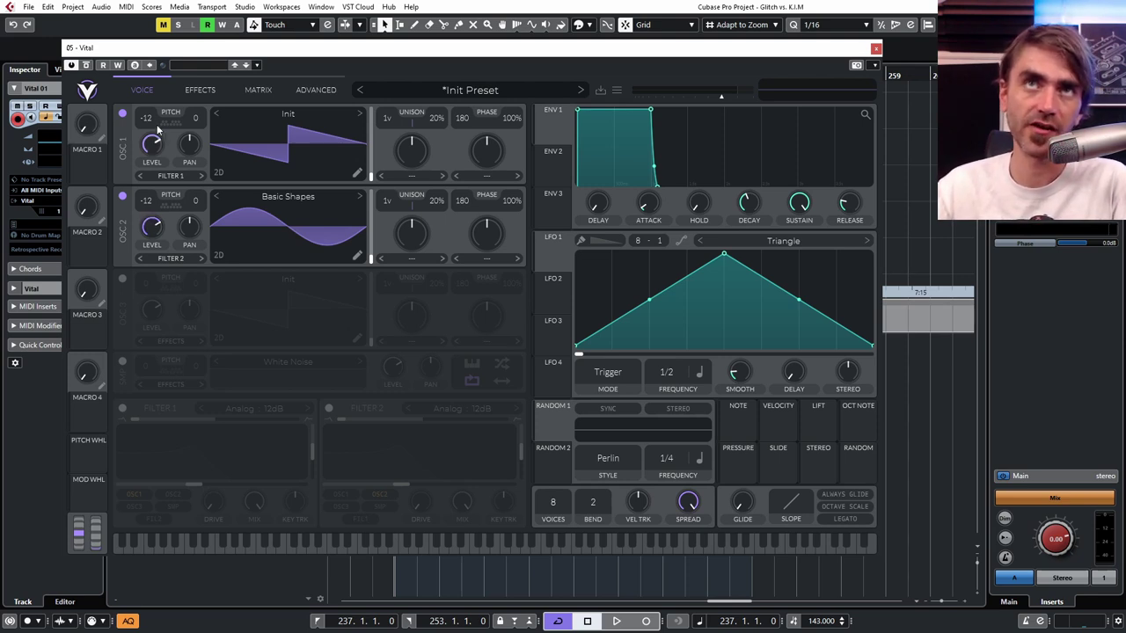
pyautogui.moveTo(146, 118); pyautogui.dragTo(146, 130)
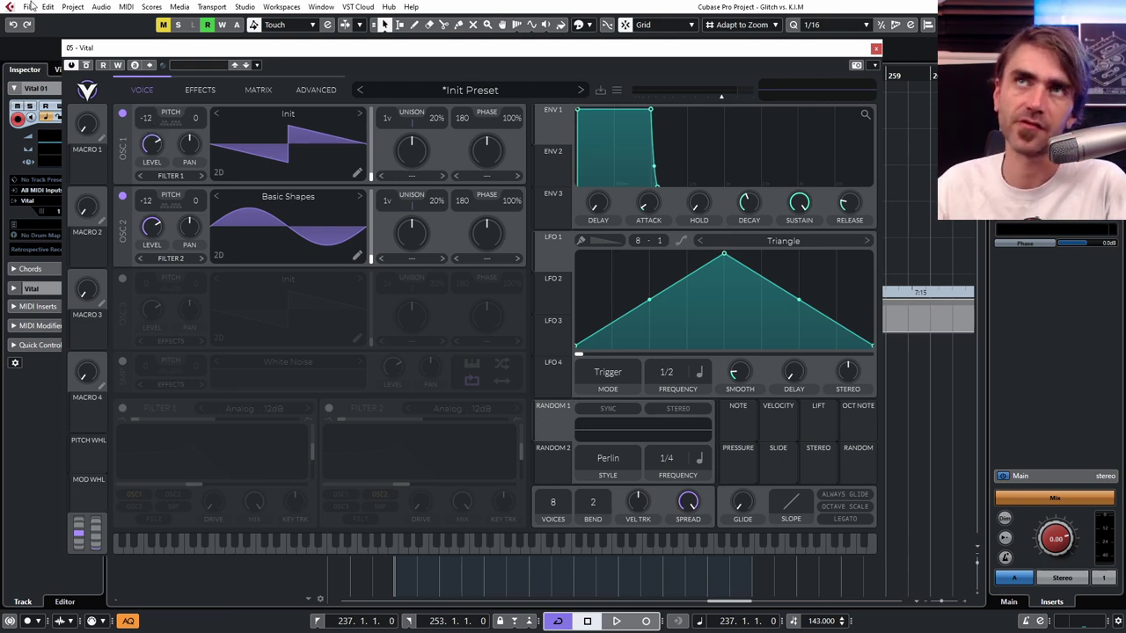
# - Set oscillator 1's phase distortion to FM Osc 2, raise the FM amount partway and turn oscillator 2's level fully down
pyautogui.click(484, 177)
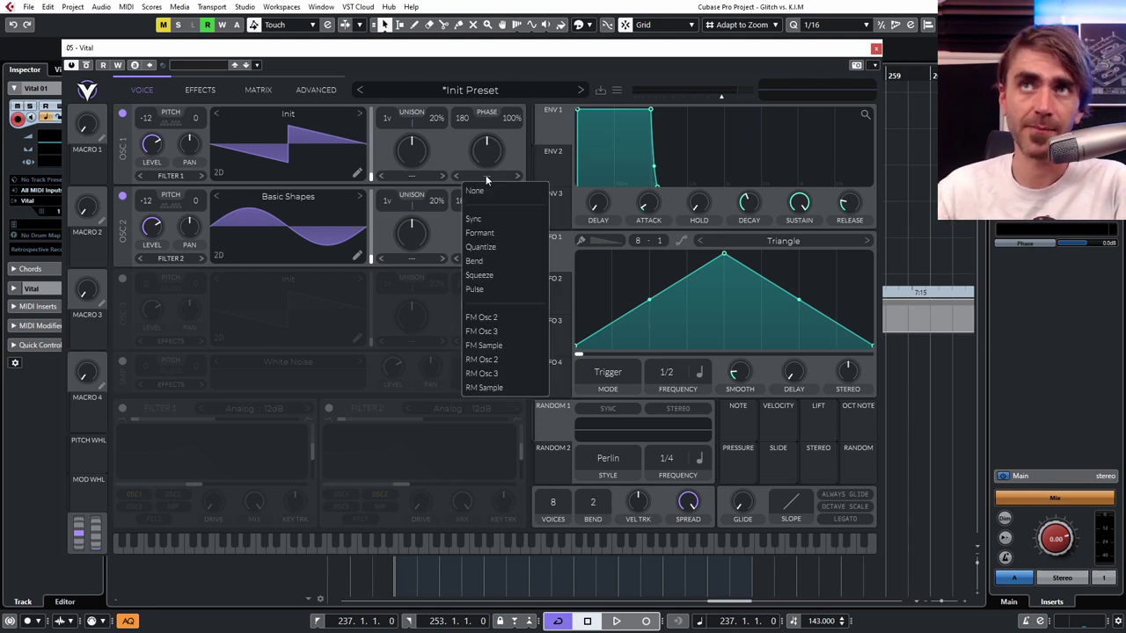
pyautogui.click(496, 319)
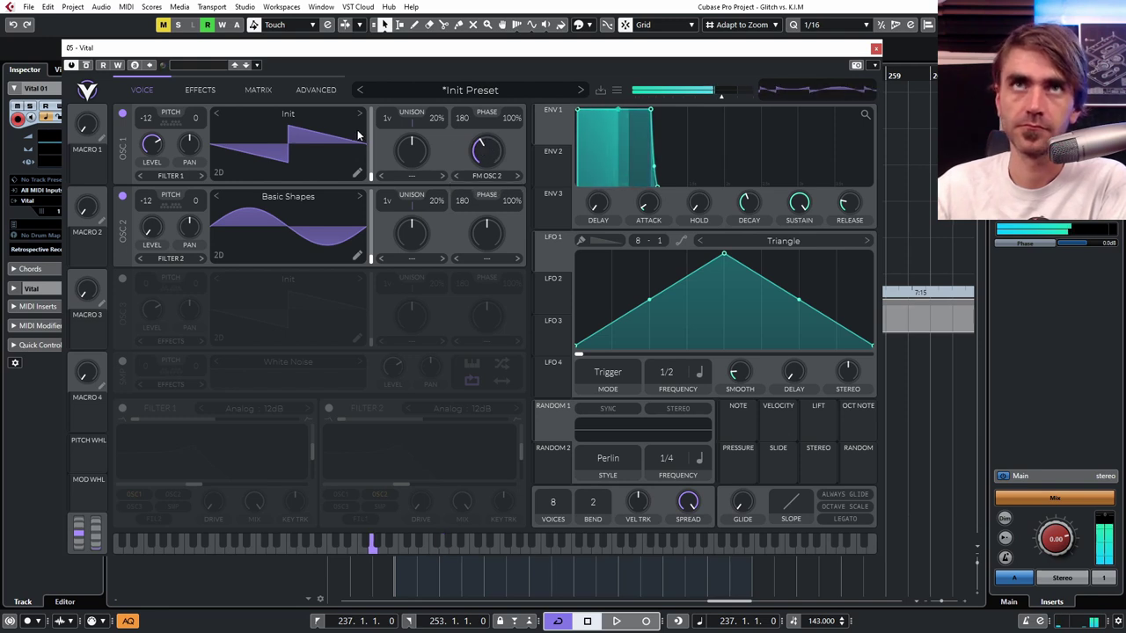
pyautogui.moveTo(334, 47); pyautogui.dragTo(348, 49)
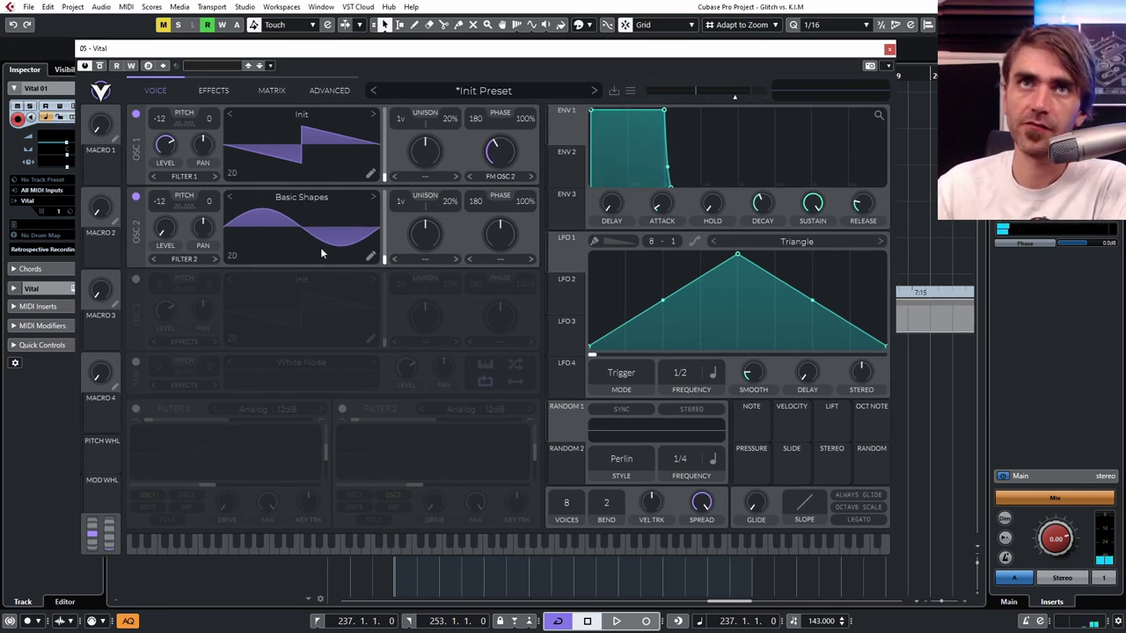
# - Enable Filter 1 and set its type to Phaser with the Negative style
pyautogui.click(138, 410)
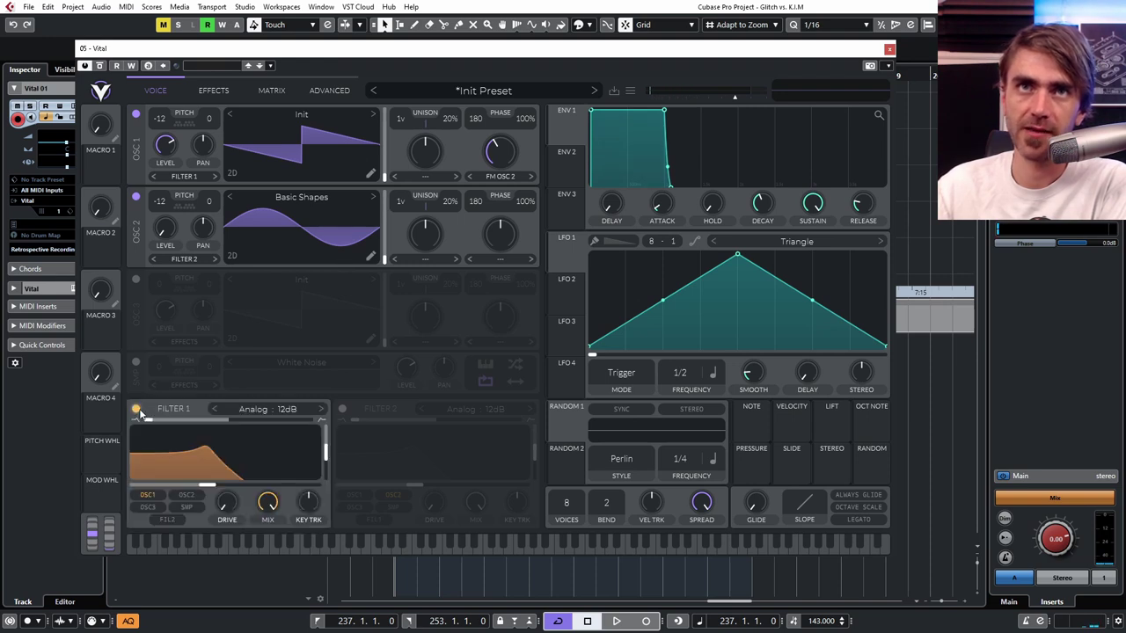
pyautogui.click(245, 410)
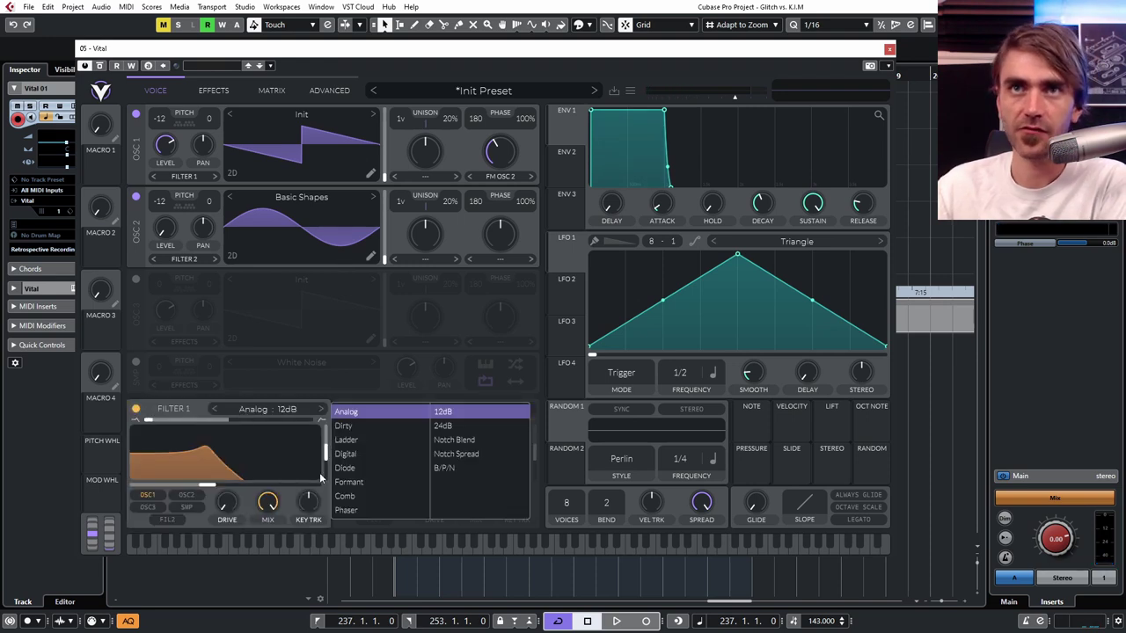
pyautogui.click(346, 510)
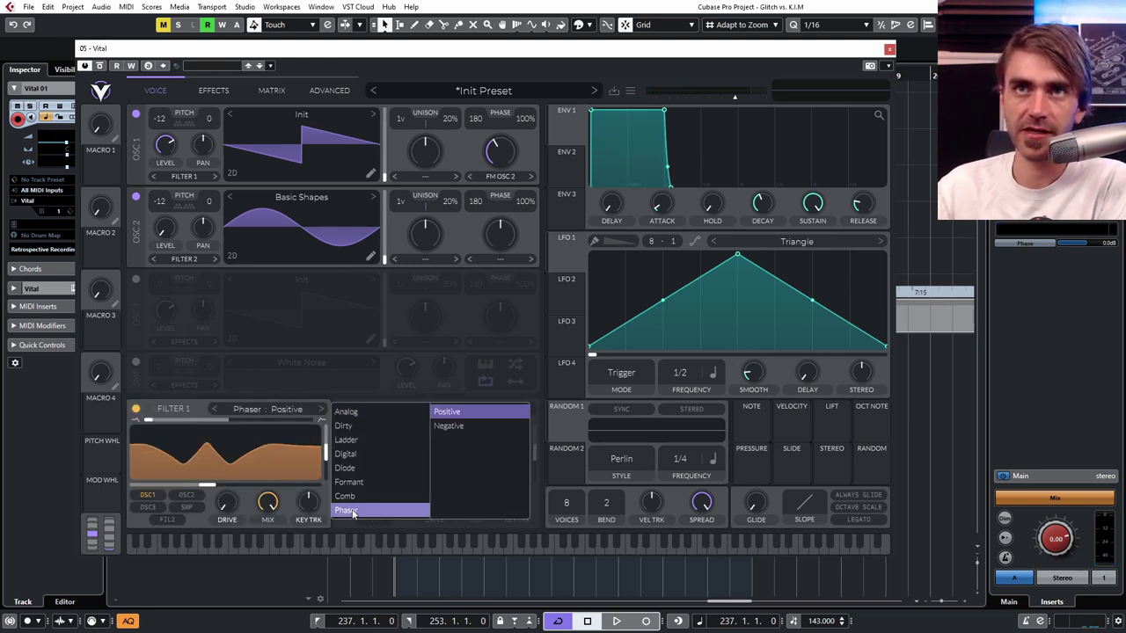
pyautogui.click(455, 425)
# - Raise Filter 1's blend and resonance to maximum and shift its cutoff slightly lower
pyautogui.click(152, 420)
pyautogui.moveTo(172, 425); pyautogui.dragTo(326, 438)
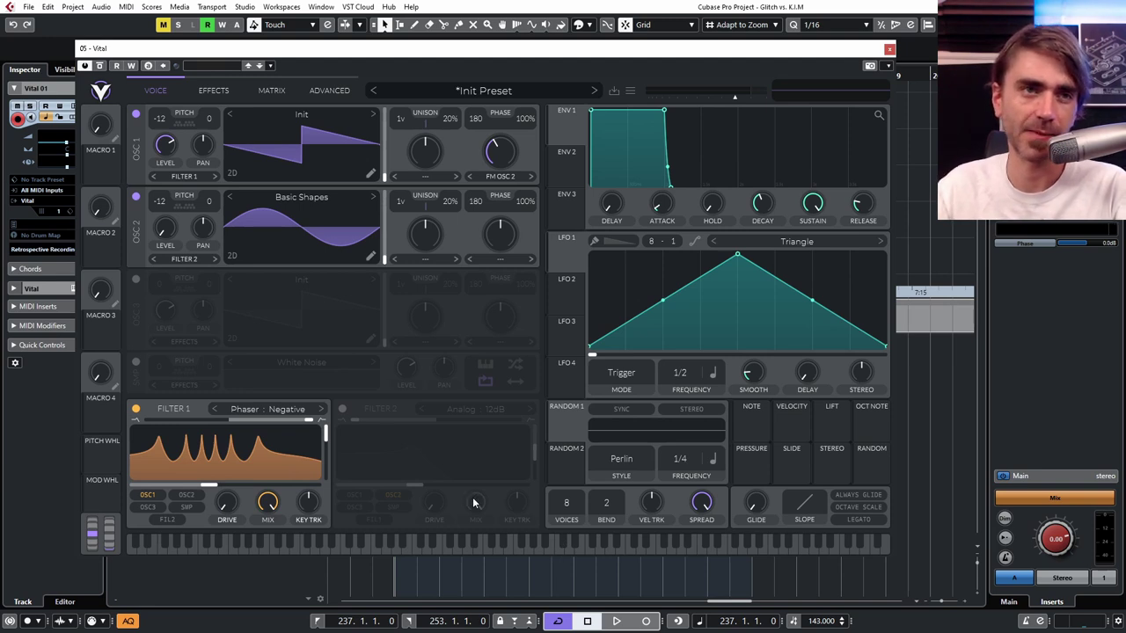
pyautogui.moveTo(220, 489)
pyautogui.mouseDown()
pyautogui.moveTo(186, 491)
pyautogui.moveTo(317, 490)
pyautogui.moveTo(207, 487)
pyautogui.mouseUp()
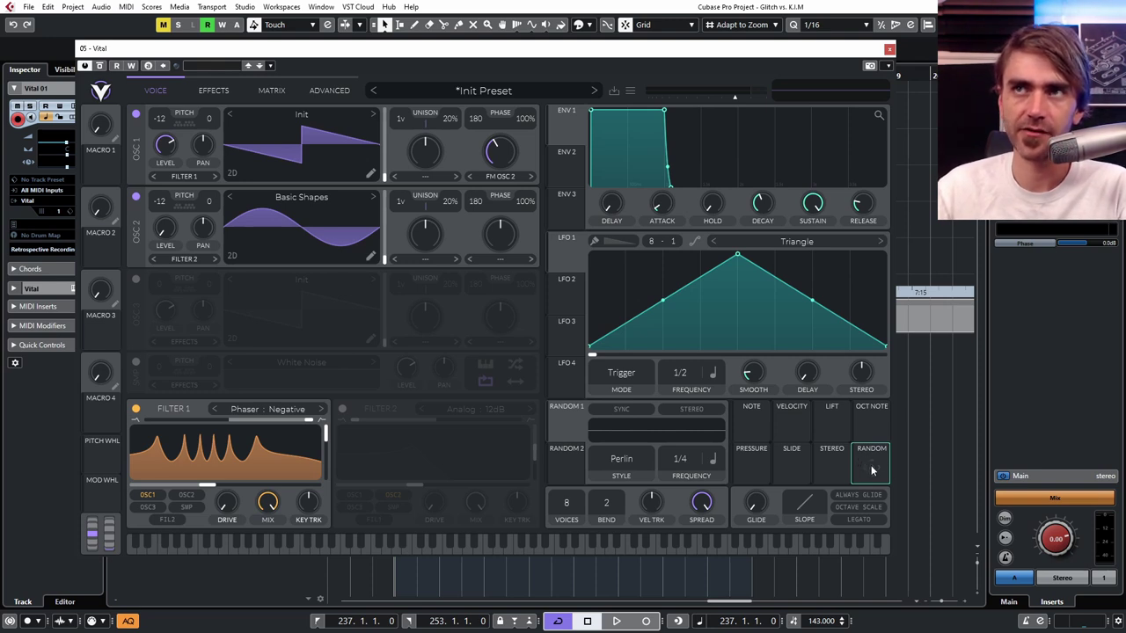
# - Assign the Random modulation source to Filter 1's cutoff and close the Vital window
pyautogui.moveTo(871, 469); pyautogui.dragTo(226, 468)
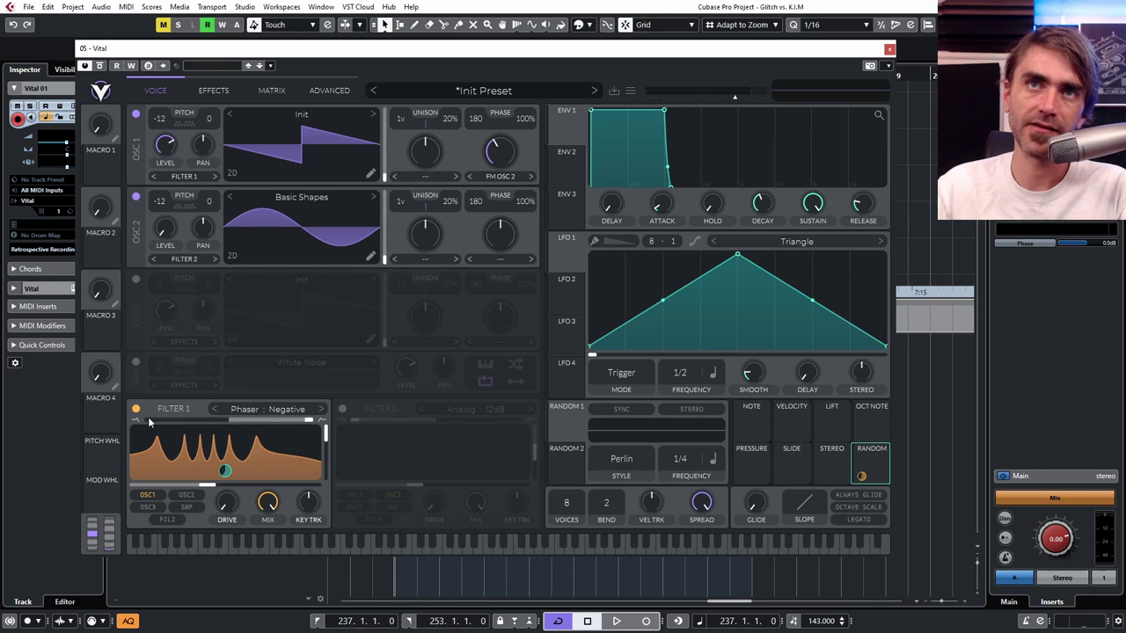
pyautogui.moveTo(224, 475)
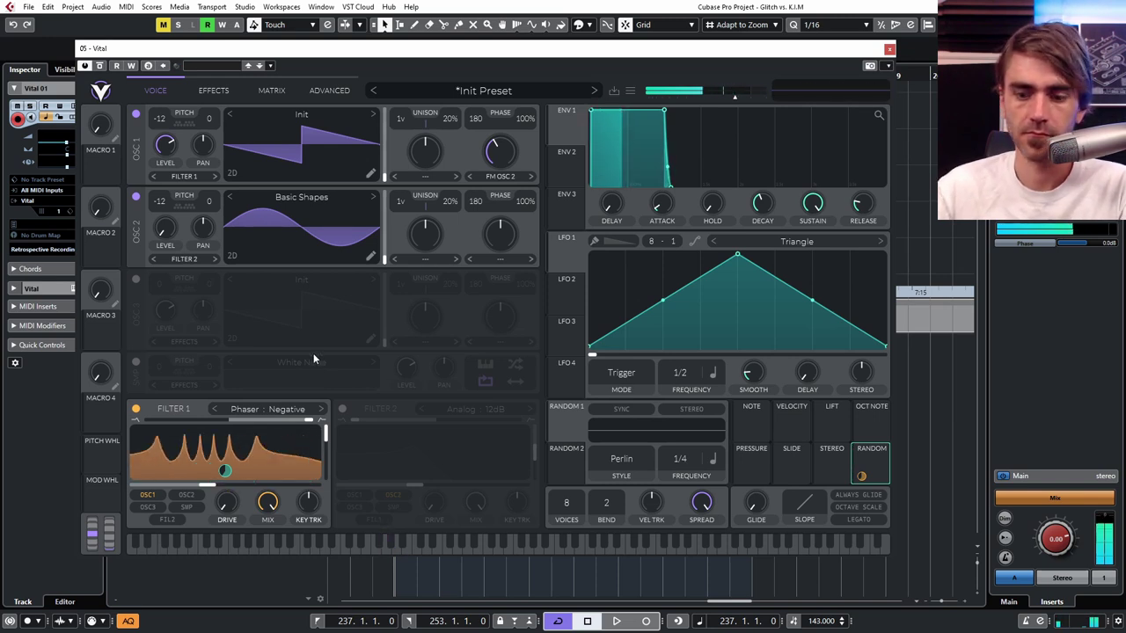
pyautogui.click(890, 48)
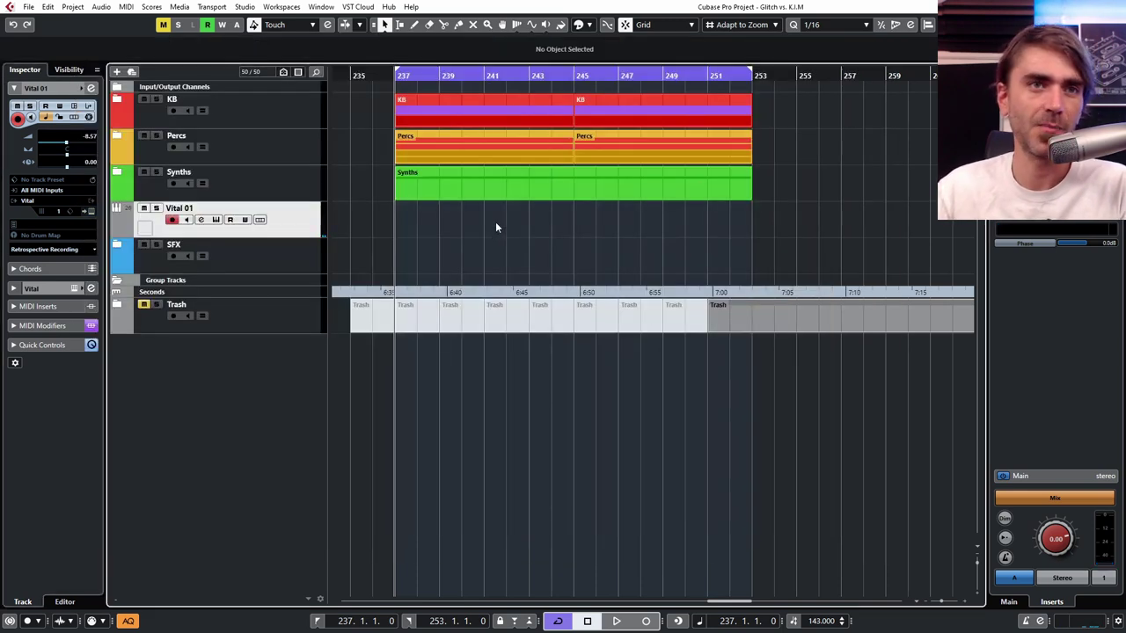
# - Solo the Vital 01 track, record a rhythmic C2 MIDI part from bar 237 with auto quantize, and check its notes in the editor
pyautogui.click(157, 208)
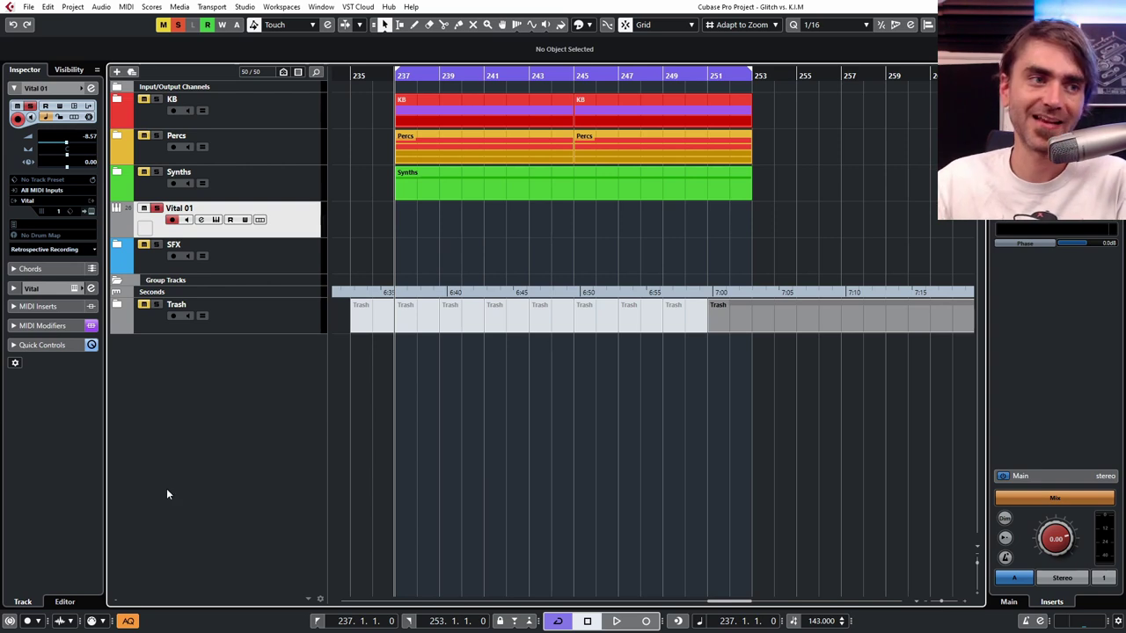
pyautogui.click(128, 621)
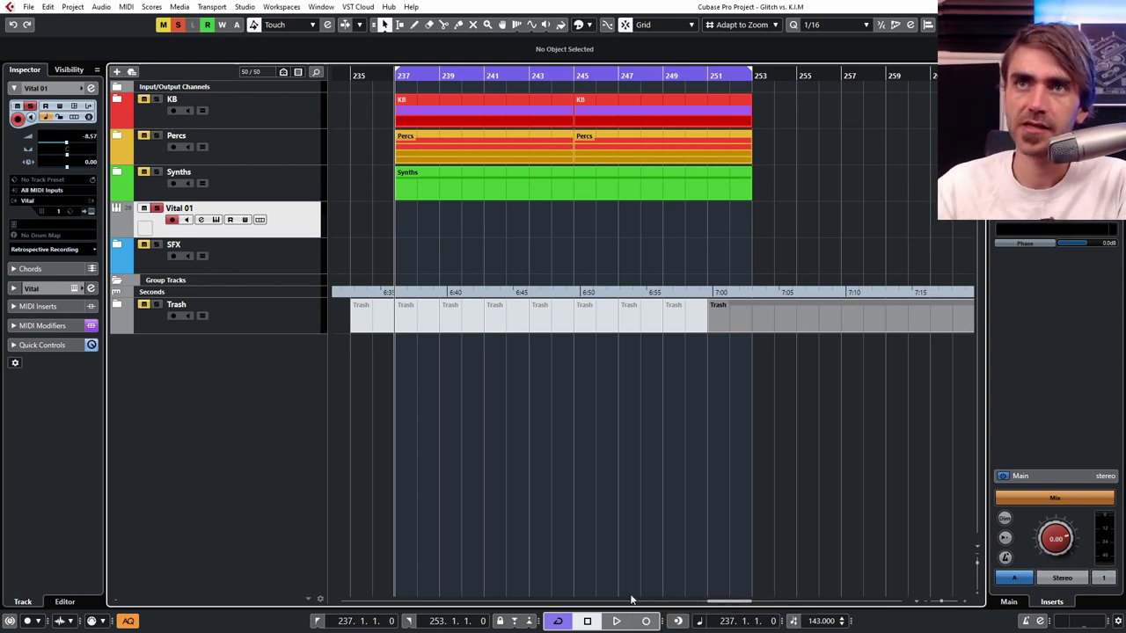
pyautogui.click(648, 622)
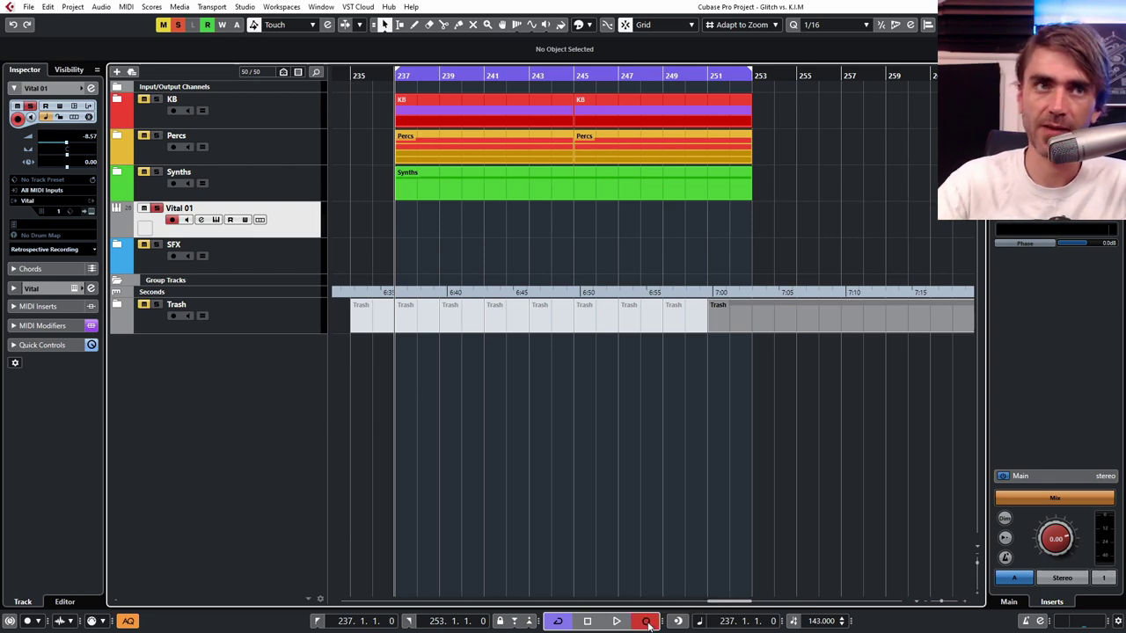
pyautogui.click(647, 622)
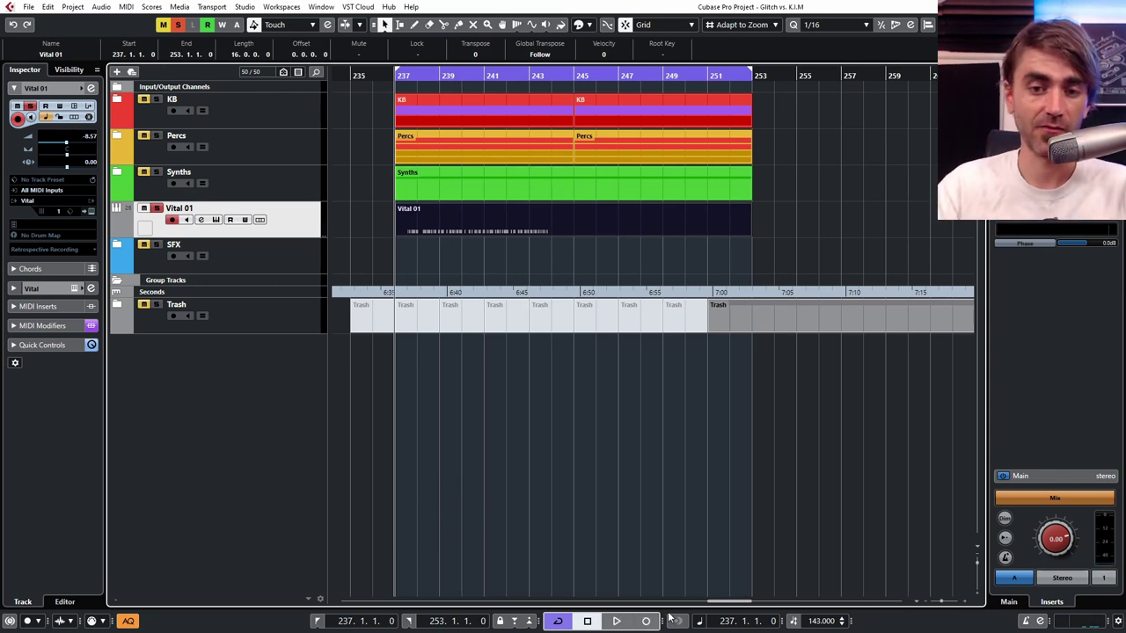
pyautogui.doubleClick(425, 217)
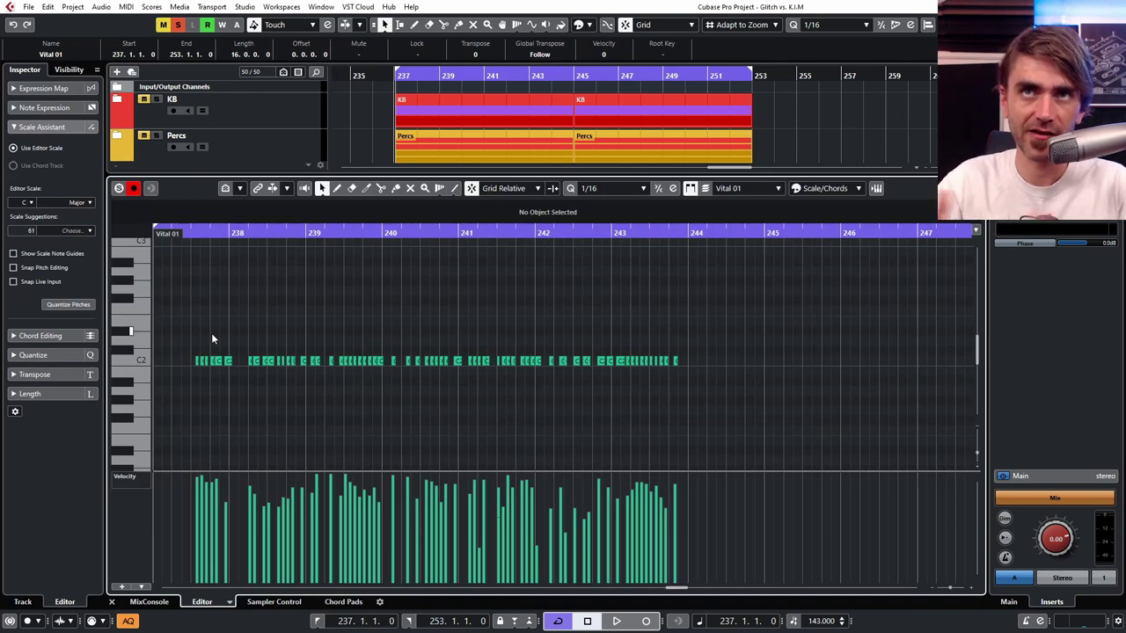
pyautogui.click(112, 602)
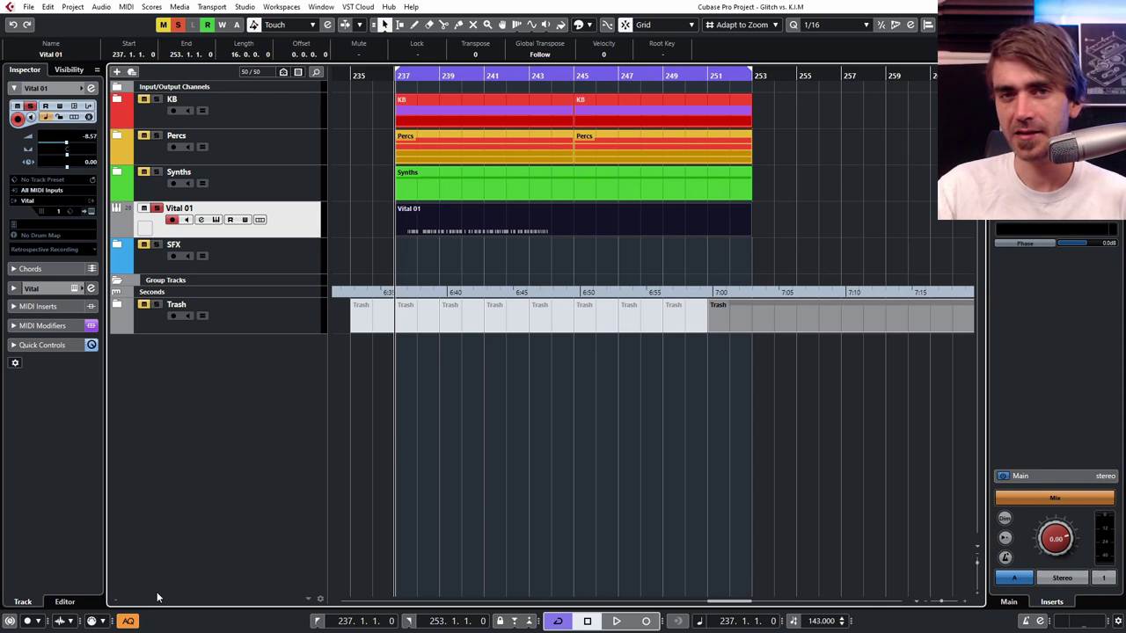
# - Move the recorded Vital 01 clip earlier so it starts at 236.3.1.0
pyautogui.press('h')
pyautogui.press('h')
pyautogui.moveTo(432, 221); pyautogui.dragTo(377, 220)
pyautogui.press('g')
pyautogui.press('g')
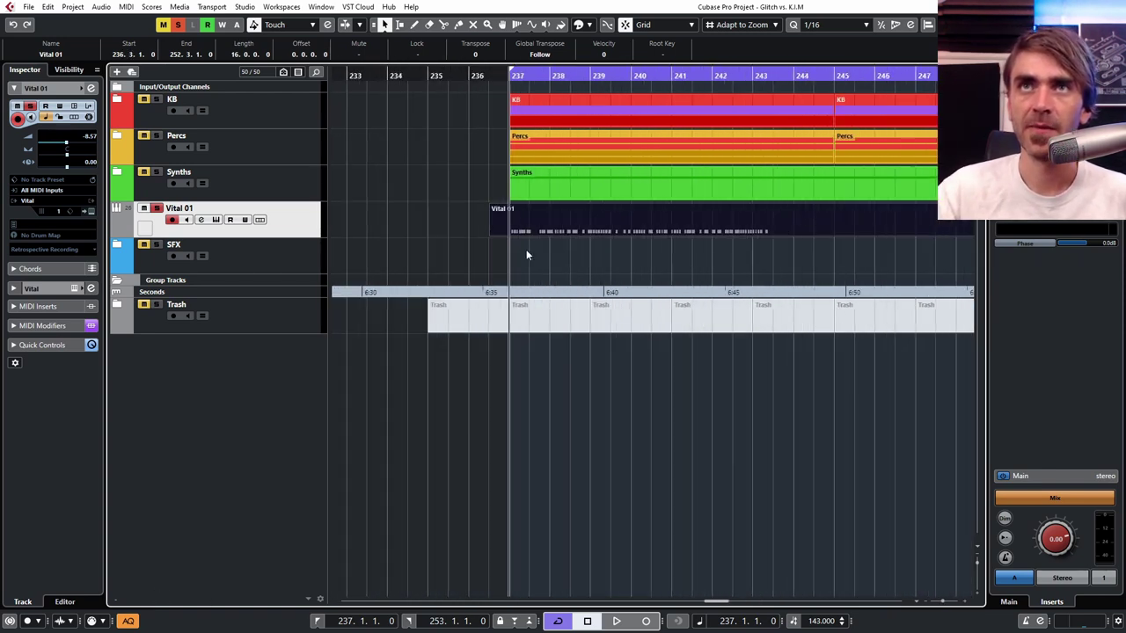
# - Trim the Vital 01 clip to bars 237 to 241, delete the remainder, and play it unsoloed with the full arrangement
pyautogui.moveTo(499, 234); pyautogui.dragTo(510, 234)
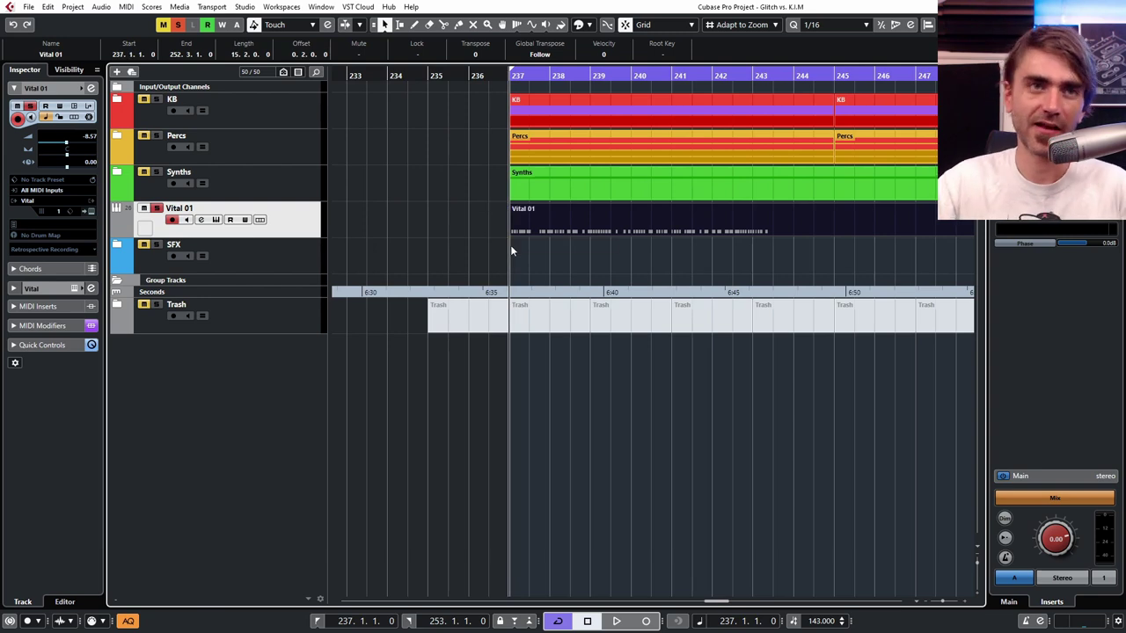
pyautogui.keyDown('alt'); pyautogui.click(686, 231); pyautogui.keyUp('alt')
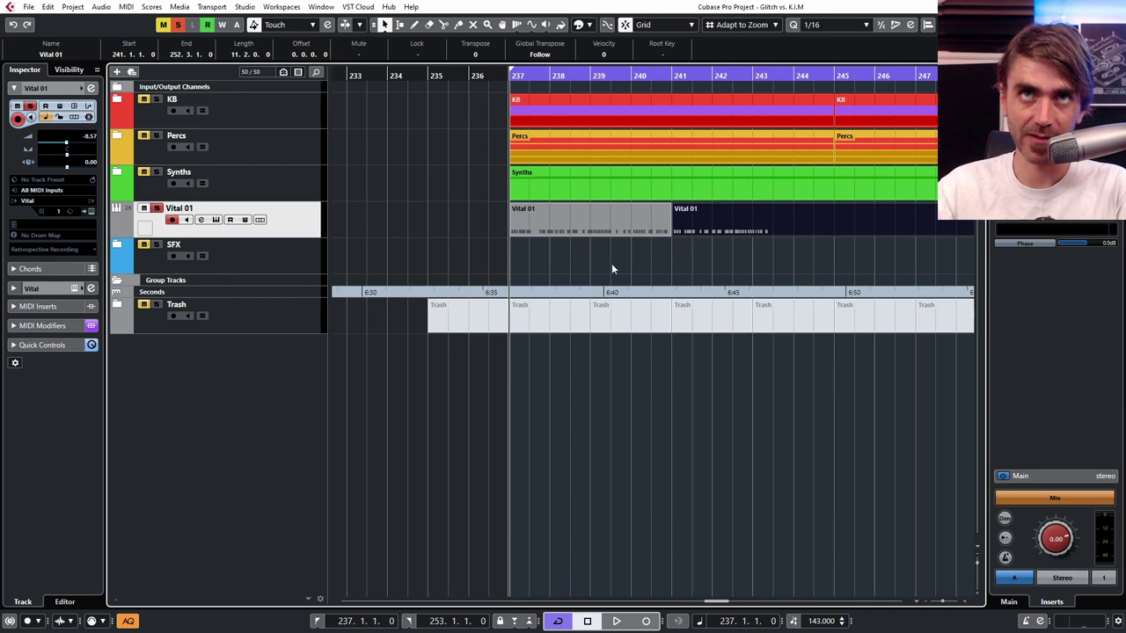
pyautogui.press('space')
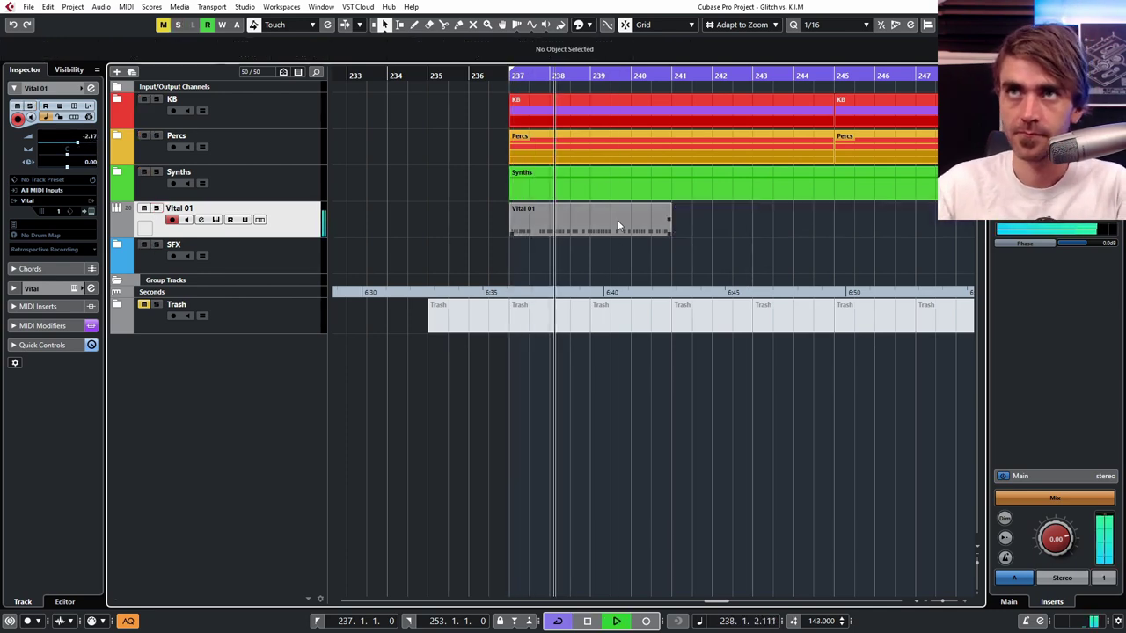
# - Add two C2 notes in the gap after beat 237.3 and repeat the clip as shared copies up to bar 253
pyautogui.doubleClick(616, 220)
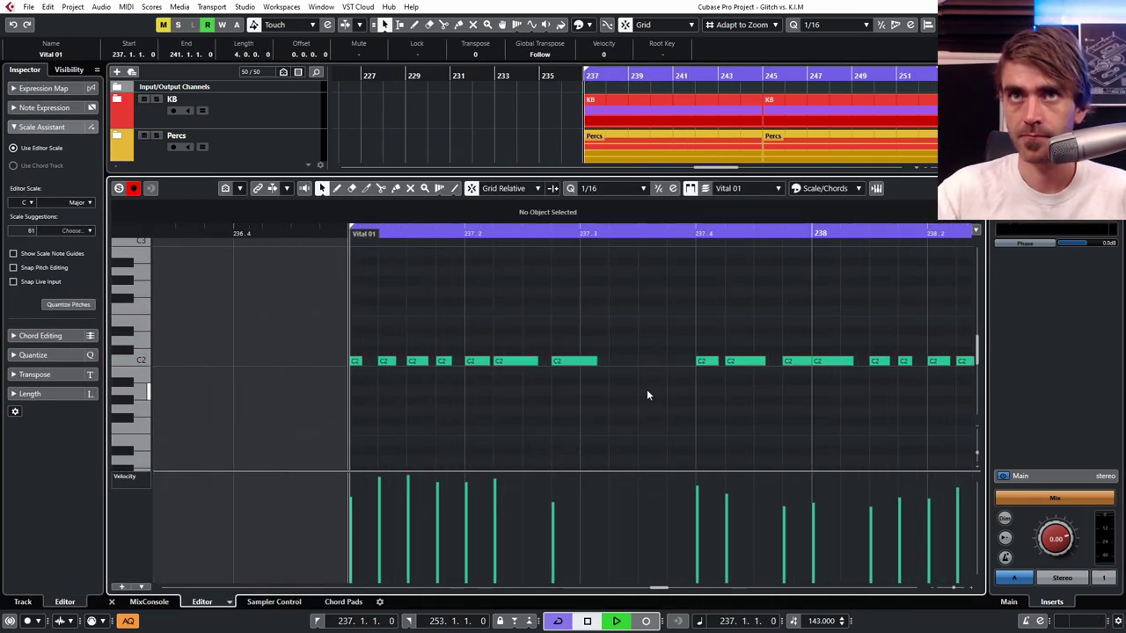
pyautogui.click(611, 363)
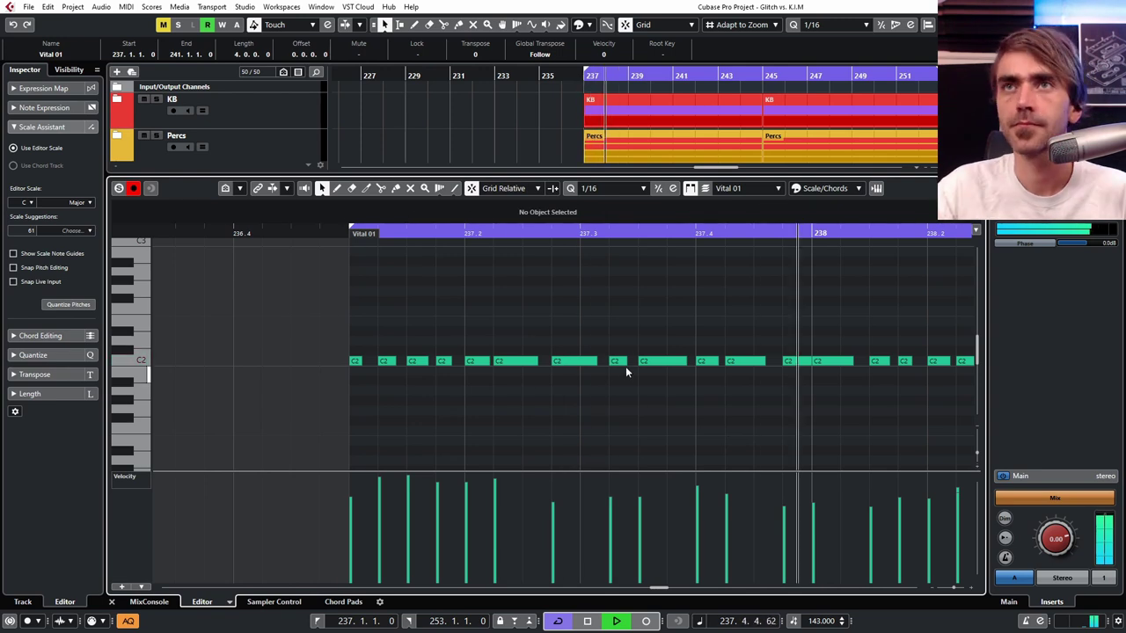
pyautogui.click(635, 360)
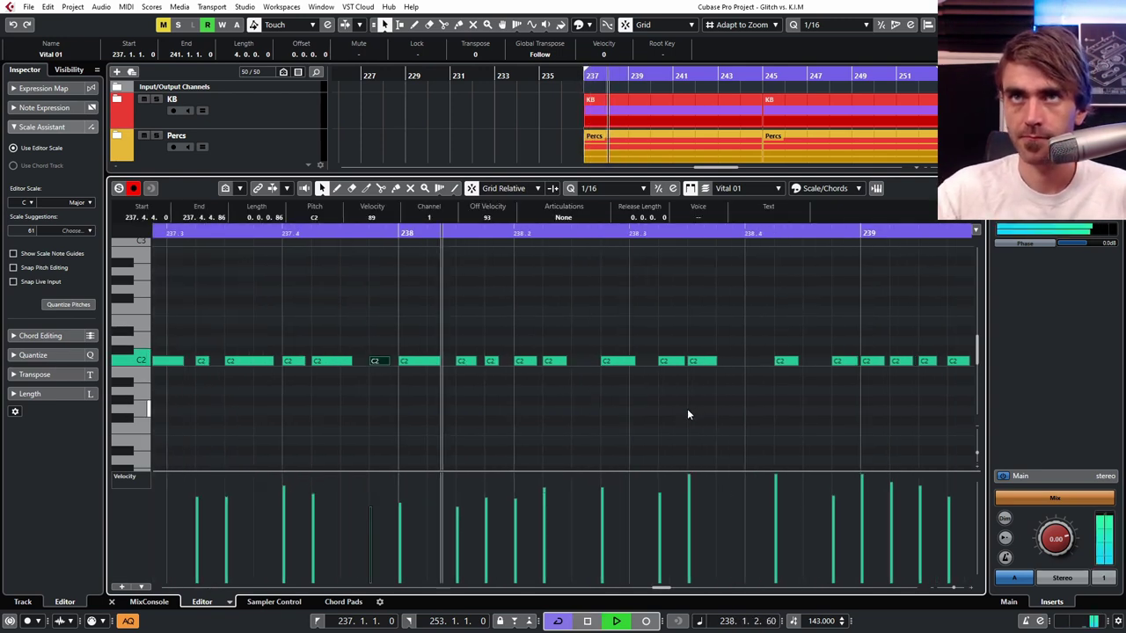
pyautogui.click(723, 362)
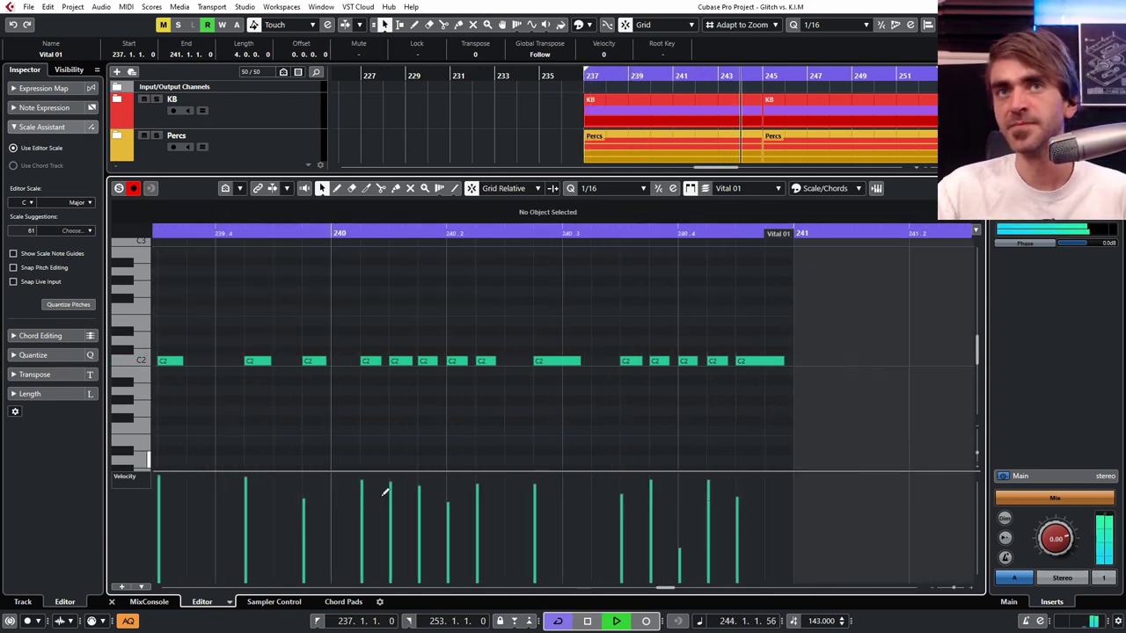
pyautogui.hotkey('ctrl', 'e')
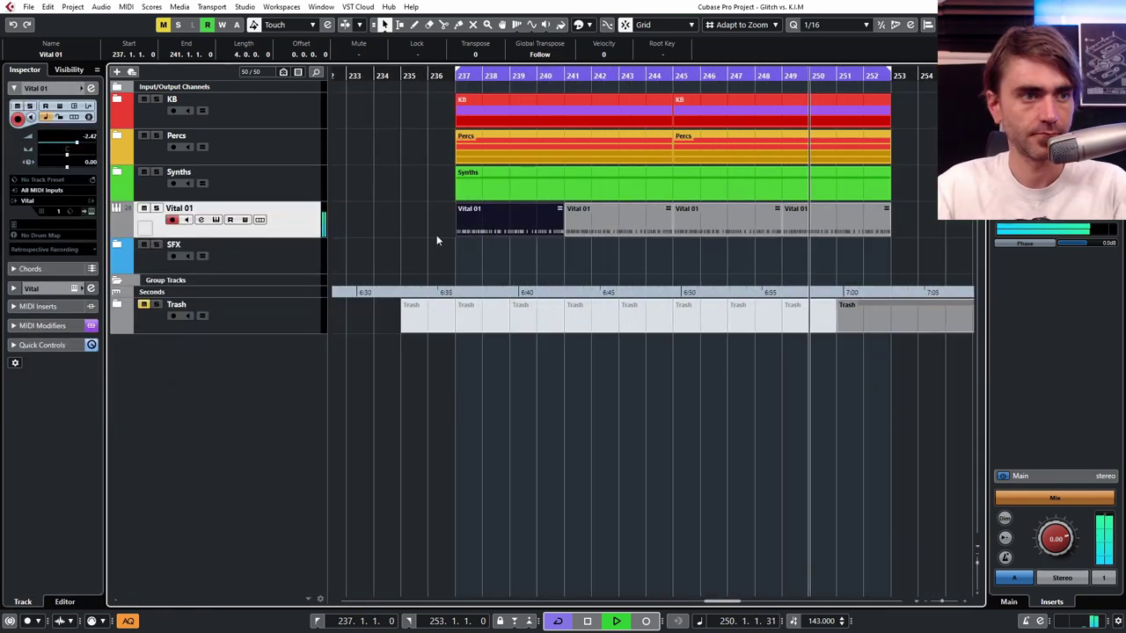
# - Apply a low cut with a slope of 24 to the Vital 01 channel and set its fader to -6.26 dB
pyautogui.press('e')
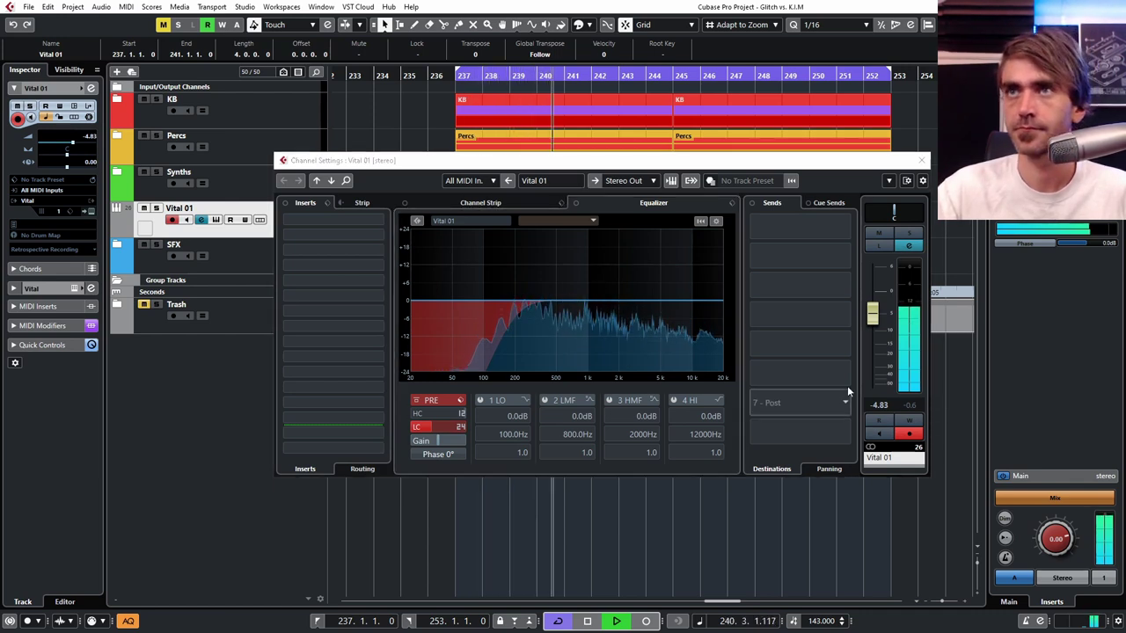
pyautogui.press('e')
pyautogui.press('space')
pyautogui.press('g')
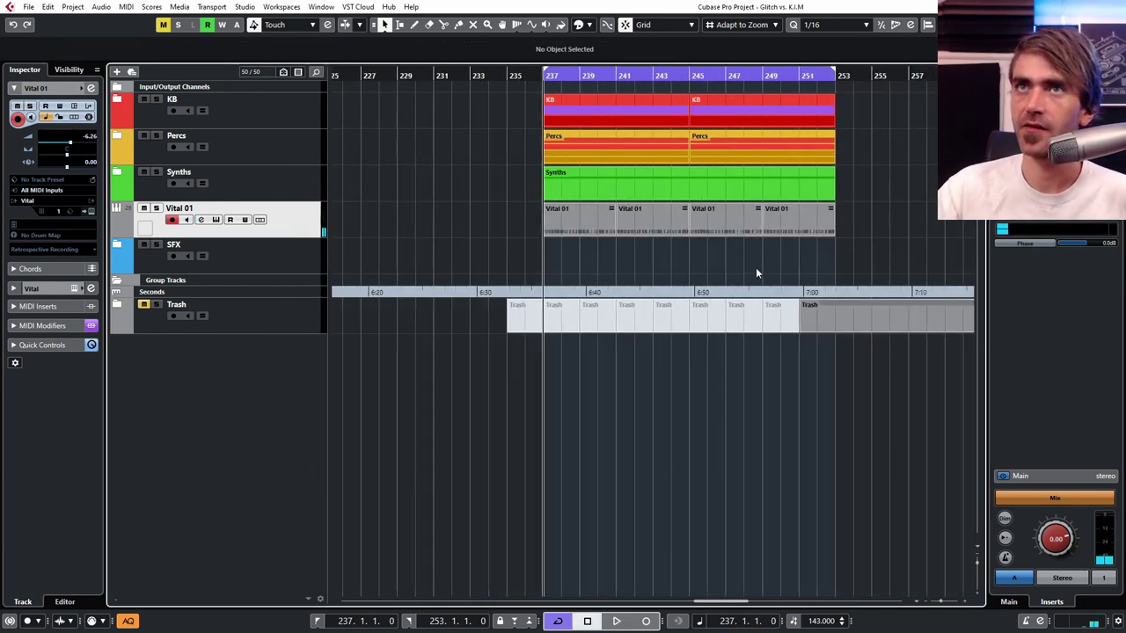
pyautogui.hscroll(2, 744, 263)
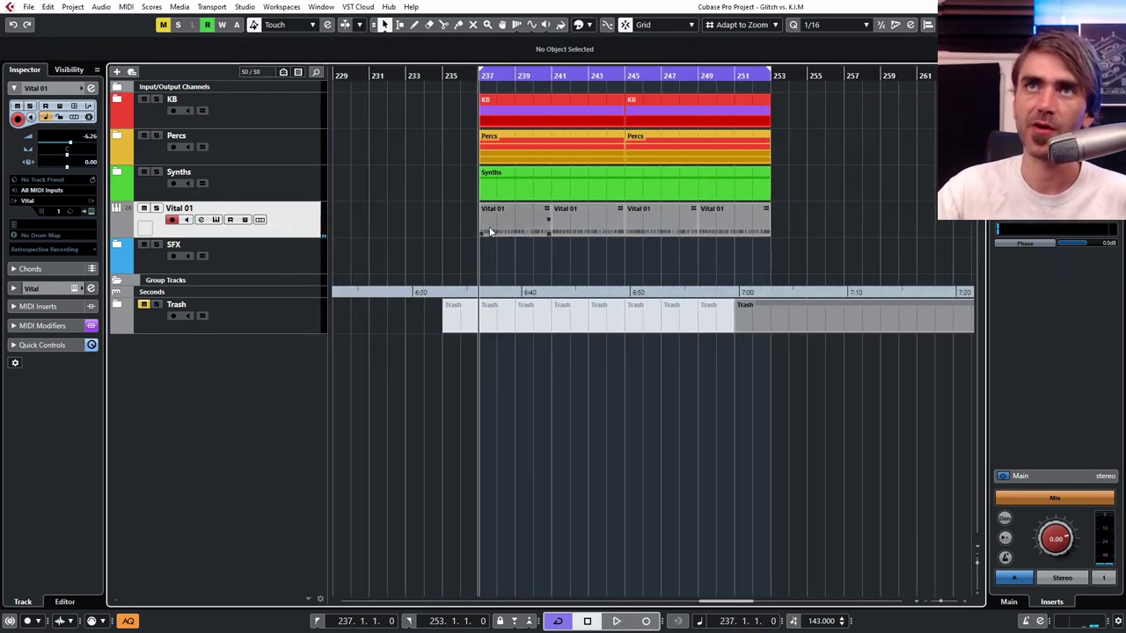
# - Delete the repeated Vital 01 clips after bar 241, keeping only the first clip at bar 237
pyautogui.moveTo(723, 218); pyautogui.dragTo(969, 224)
pyautogui.moveTo(653, 224); pyautogui.dragTo(725, 226)
pyautogui.press('Escape')
pyautogui.moveTo(815, 228); pyautogui.dragTo(557, 236)
pyautogui.press('Delete')
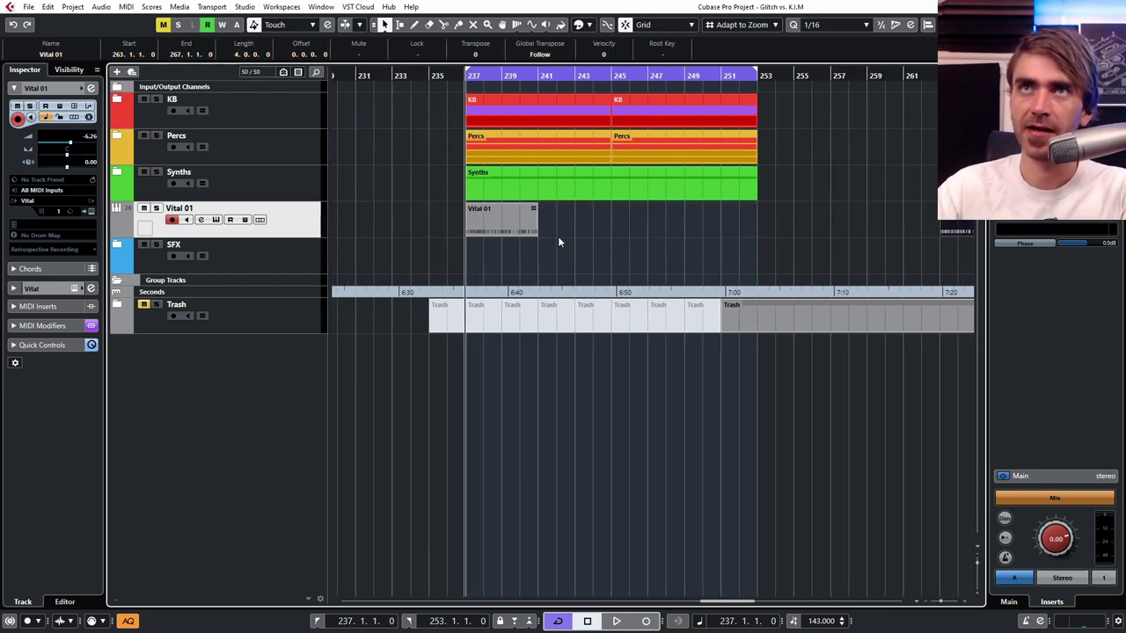
# - Split the Vital 01 clip at 237.3.1.0 and throughout its length into equal half-bar pieces
pyautogui.moveTo(490, 213); pyautogui.dragTo(493, 221)
pyautogui.scroll(3, 493, 221)
pyautogui.click(444, 24)
pyautogui.scroll(-2, 486, 213)
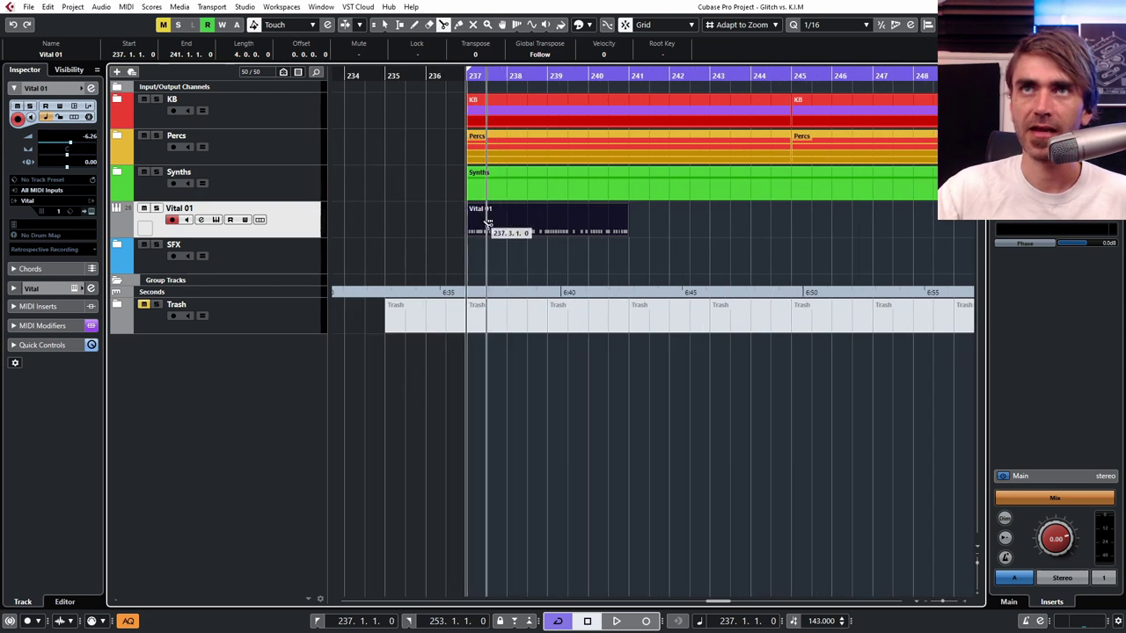
pyautogui.keyDown('alt'); pyautogui.click(495, 215); pyautogui.keyUp('alt')
pyautogui.press('1')
# - Spread the eight Vital 01 pieces so one starts every two bars from bar 237 to bar 251
pyautogui.moveTo(697, 254); pyautogui.dragTo(498, 231)
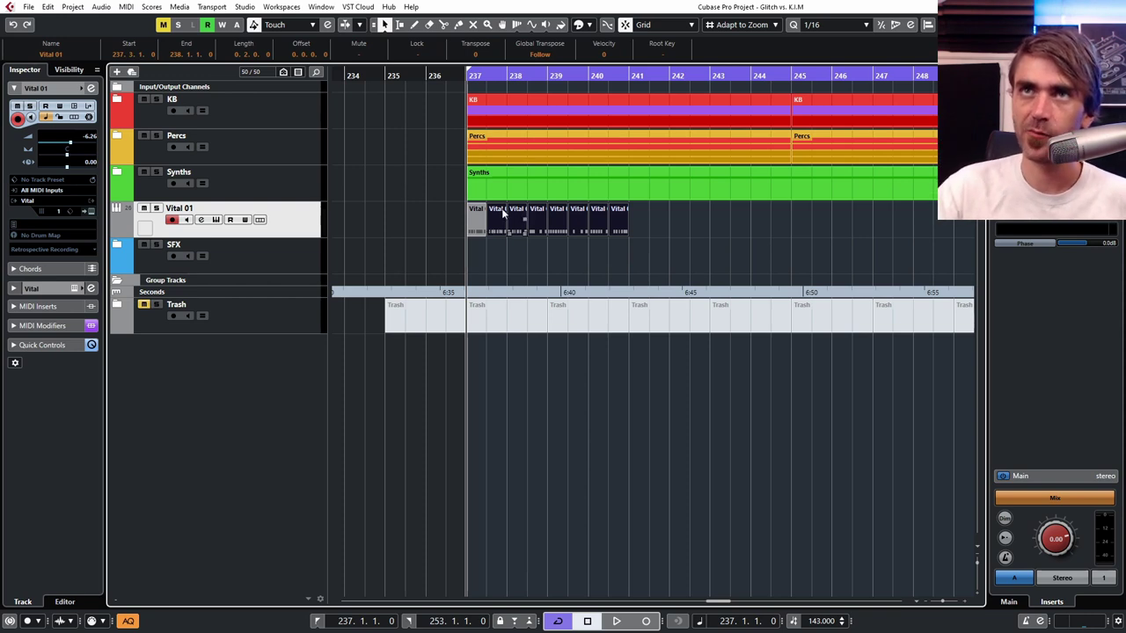
pyautogui.moveTo(496, 233); pyautogui.dragTo(703, 230)
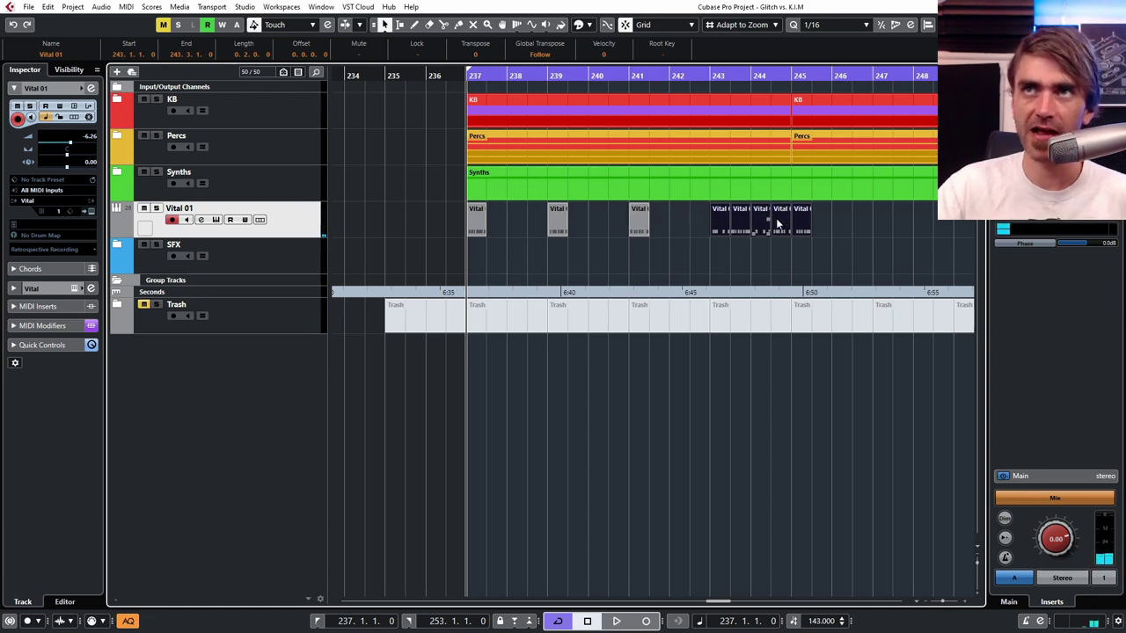
pyautogui.hscroll(3, 736, 238)
pyautogui.moveTo(642, 226); pyautogui.dragTo(910, 246)
pyautogui.press('g')
pyautogui.click(828, 252)
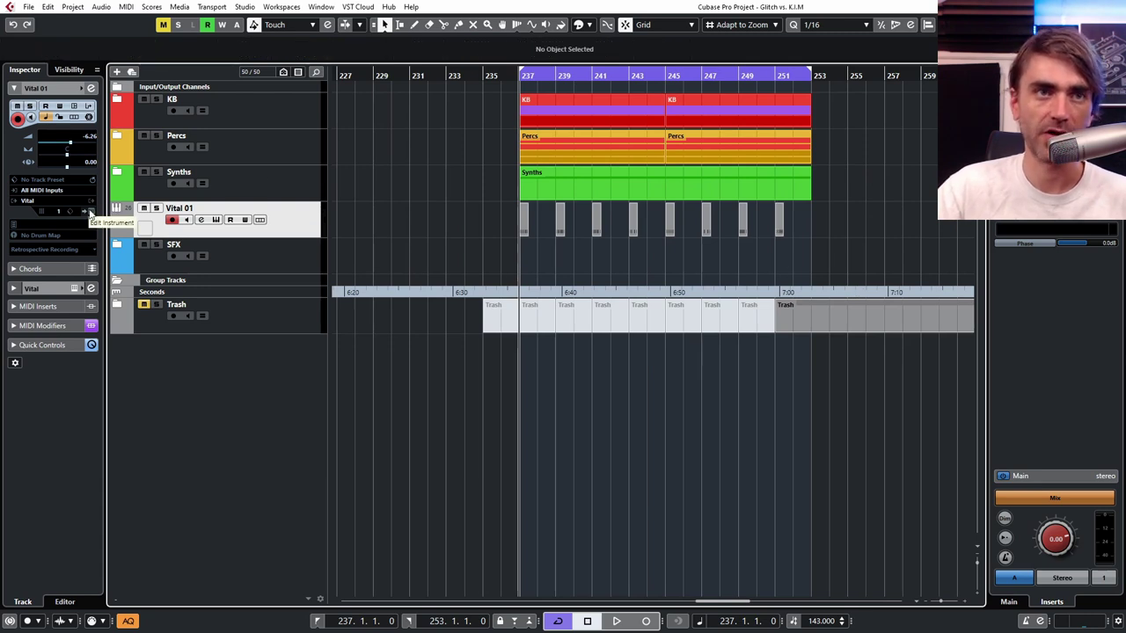
# - Open the Vital instrument's effects, audition the spaced pattern, and enable the Delay
pyautogui.click(91, 214)
pyautogui.click(213, 90)
pyautogui.press('space')
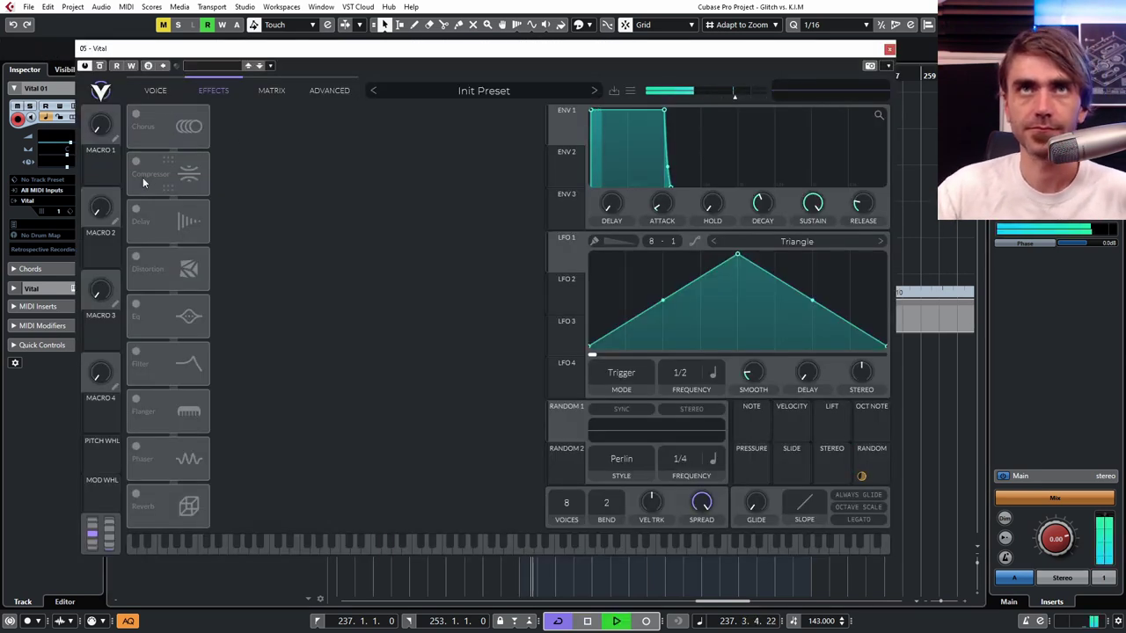
pyautogui.click(137, 209)
pyautogui.press('space')
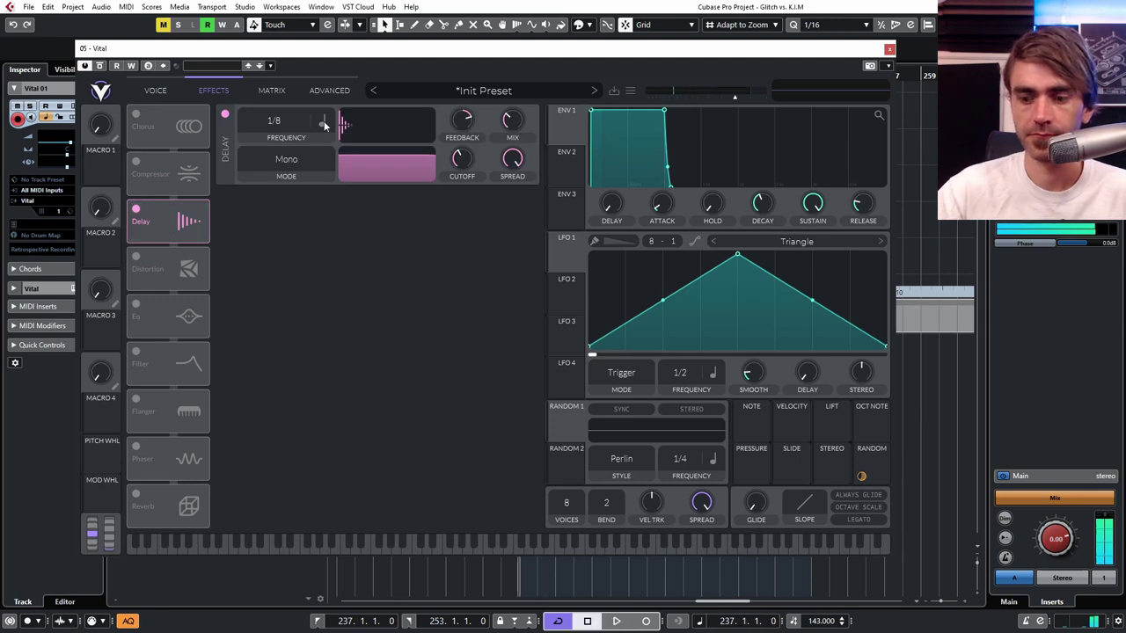
# - Set the Delay to dotted 1/8 timing in Ping Pong mode with 83% feedback, and reduce its filter spread
pyautogui.click(323, 125)
pyautogui.click(325, 168)
pyautogui.click(290, 167)
pyautogui.click(273, 221)
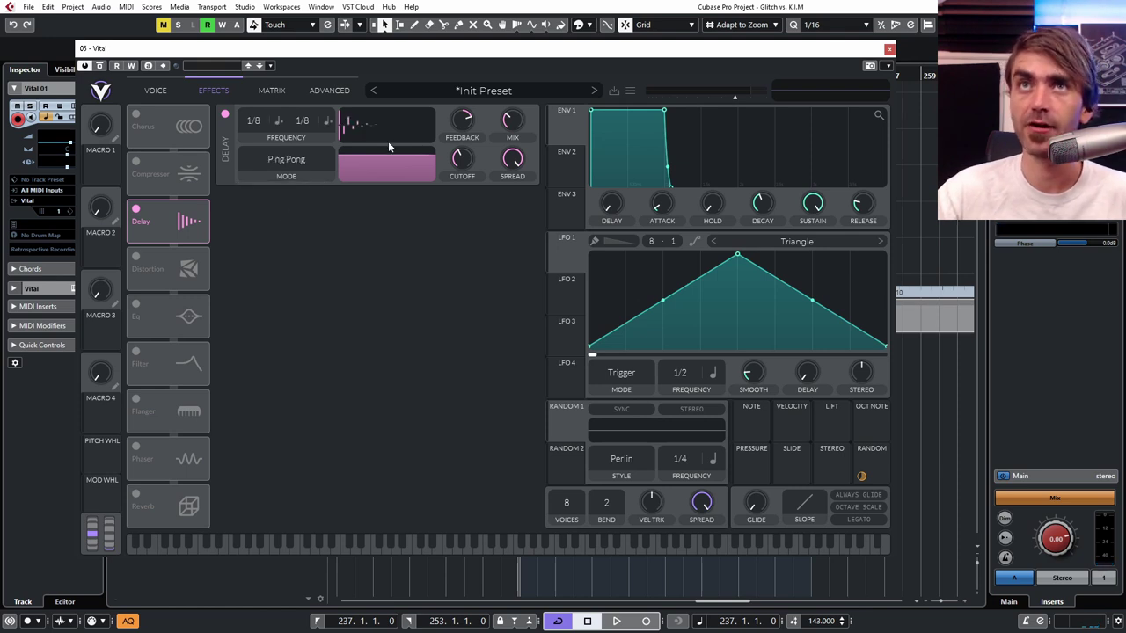
pyautogui.moveTo(465, 128); pyautogui.dragTo(478, 124)
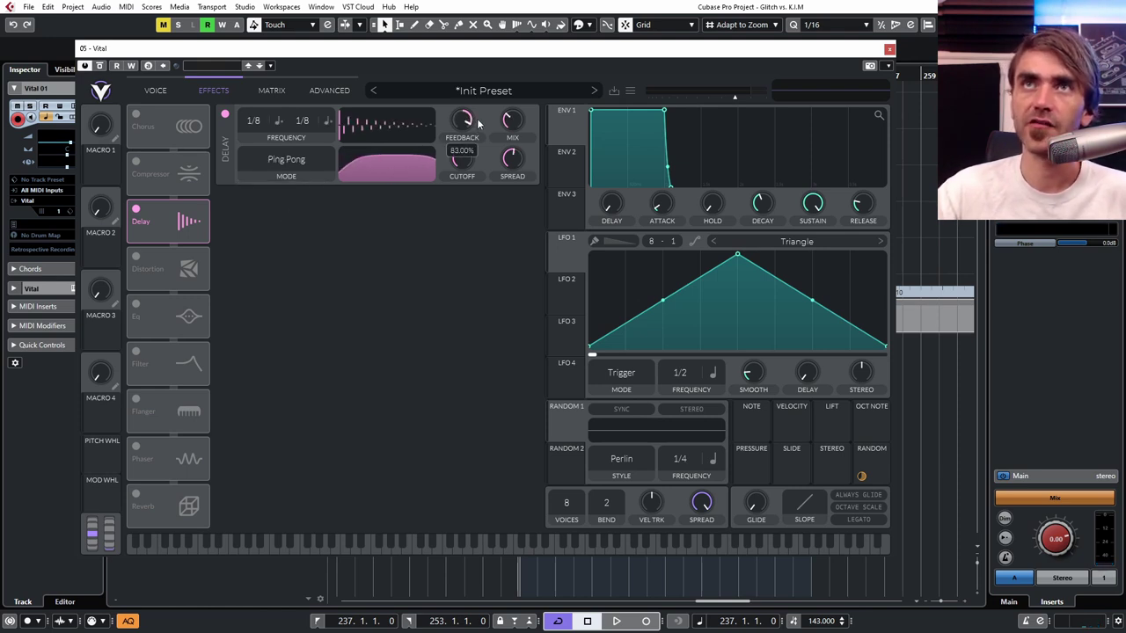
pyautogui.moveTo(513, 123)
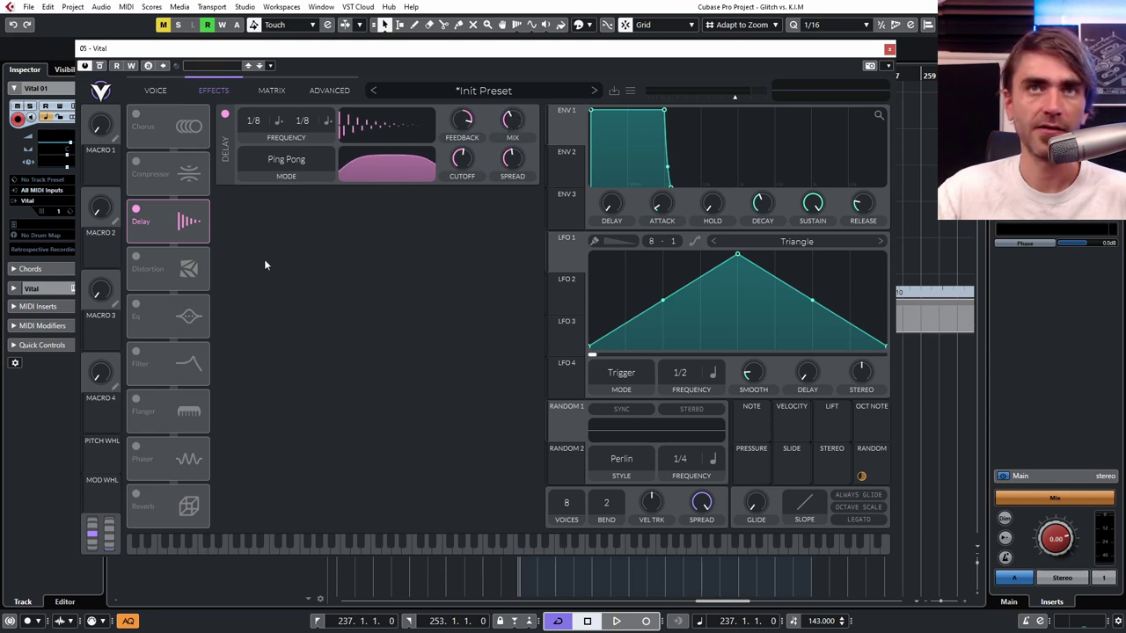
# - Enable the Reverb, cut its lows, lengthen its time, and balance the Reverb and Delay mix during playback
pyautogui.click(136, 494)
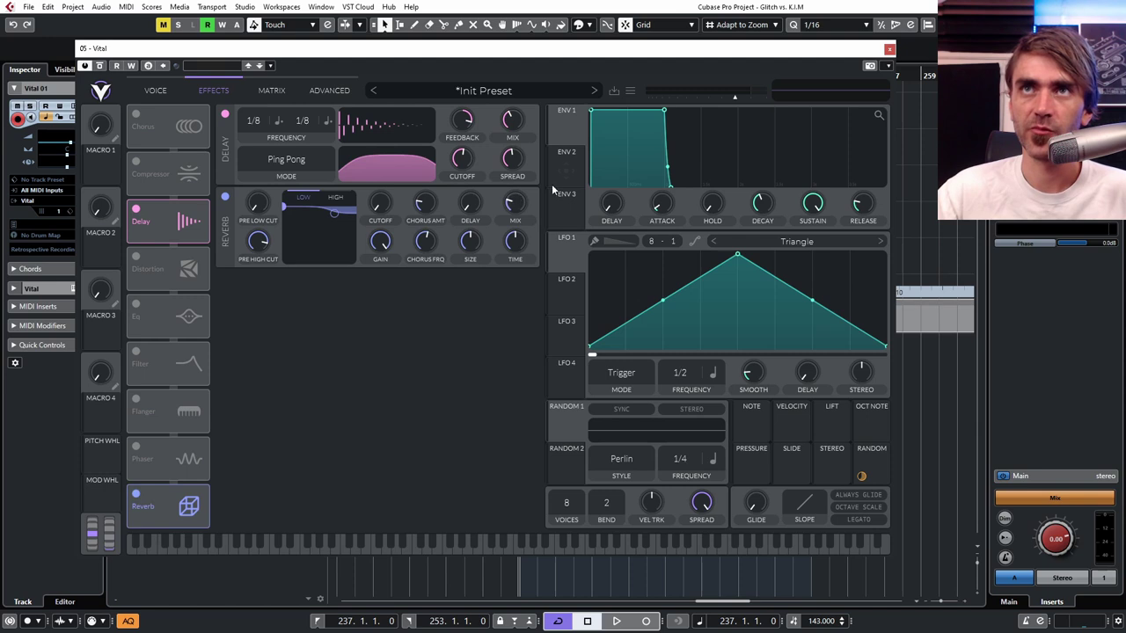
pyautogui.moveTo(514, 207); pyautogui.dragTo(515, 231)
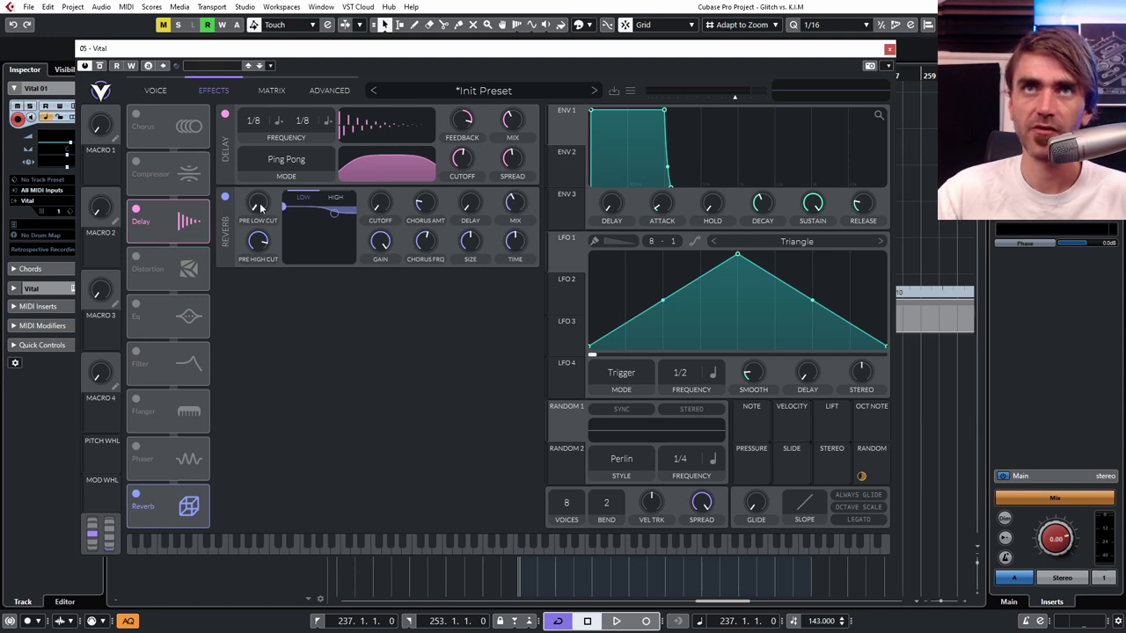
pyautogui.moveTo(283, 204); pyautogui.dragTo(300, 278)
pyautogui.moveTo(385, 216); pyautogui.dragTo(384, 209)
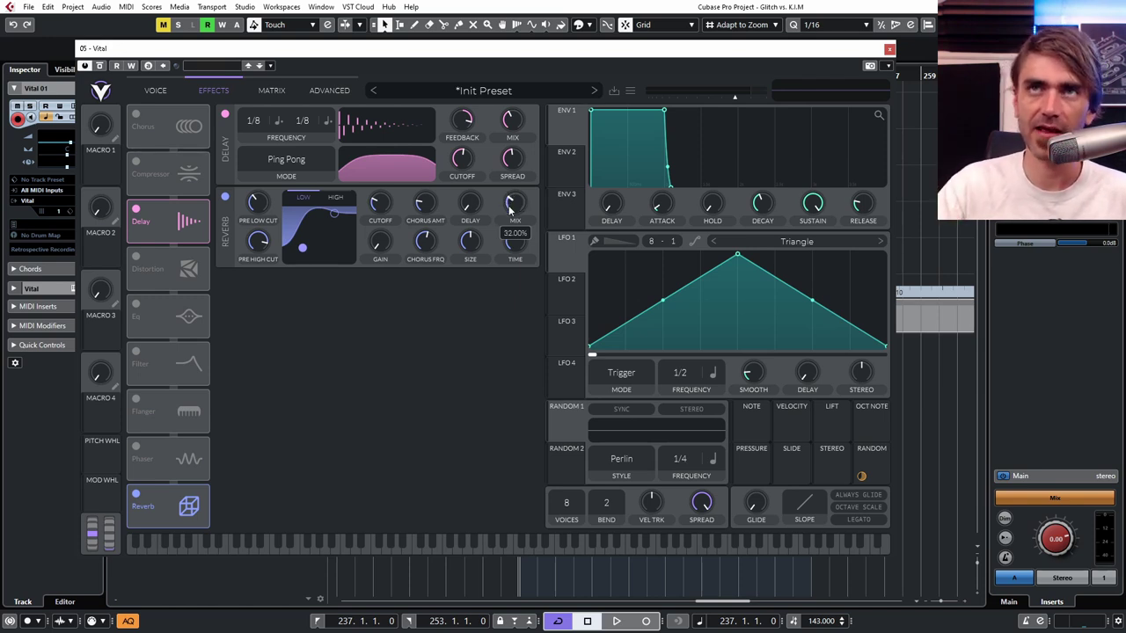
pyautogui.press('space')
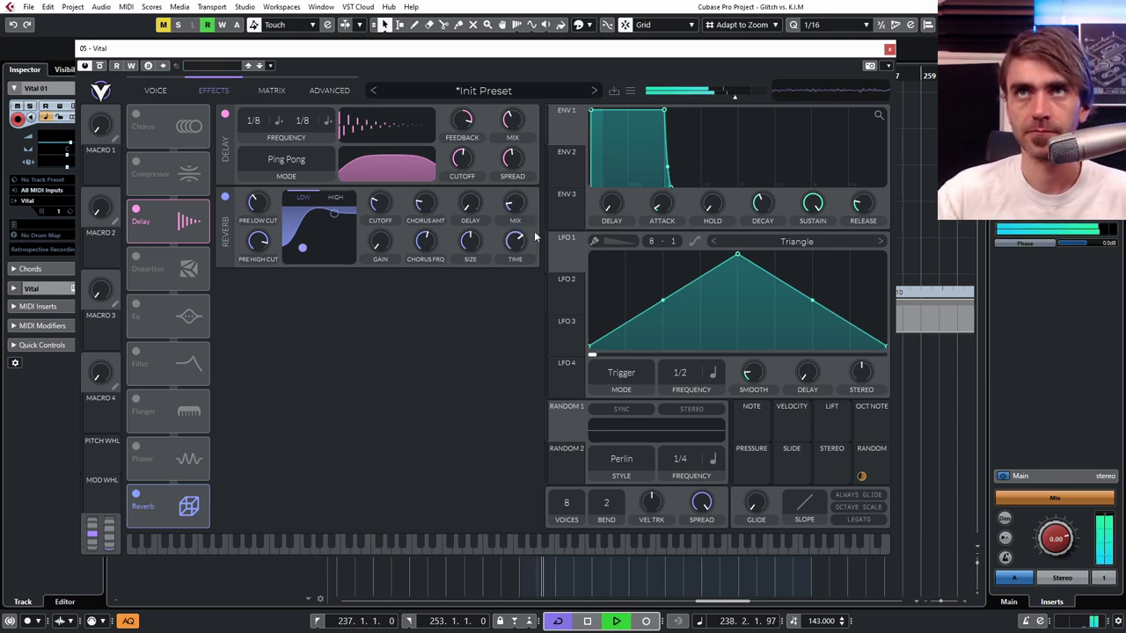
pyautogui.moveTo(518, 141)
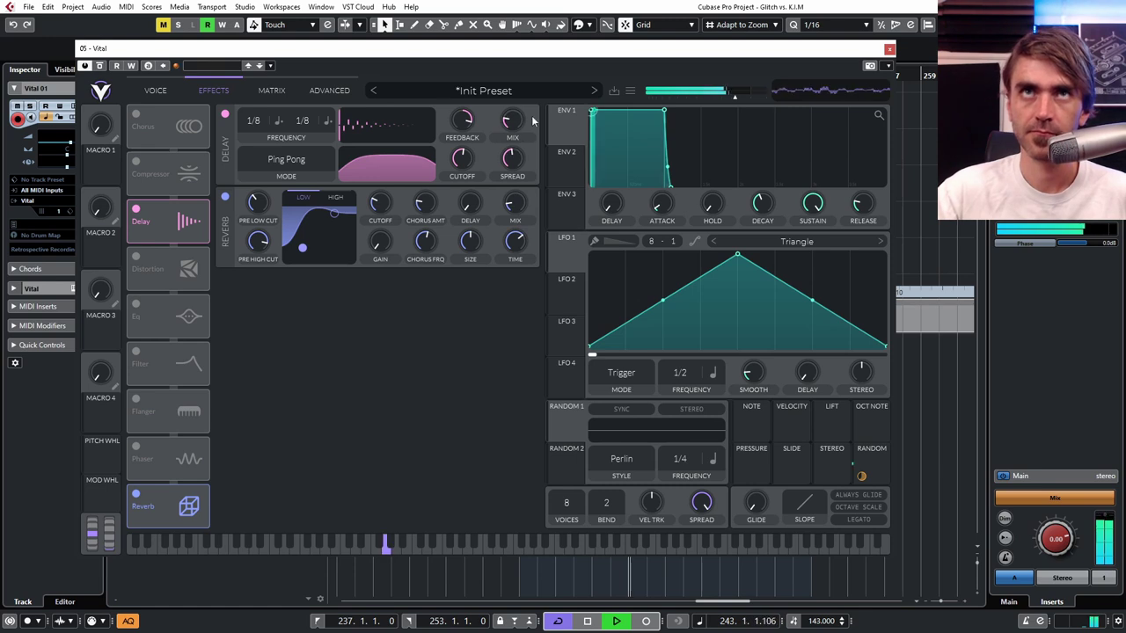
# - Reshape Env 1 into a short, convex decay of about 0.087 secs with zero sustain while auditioning the pattern
pyautogui.click(160, 92)
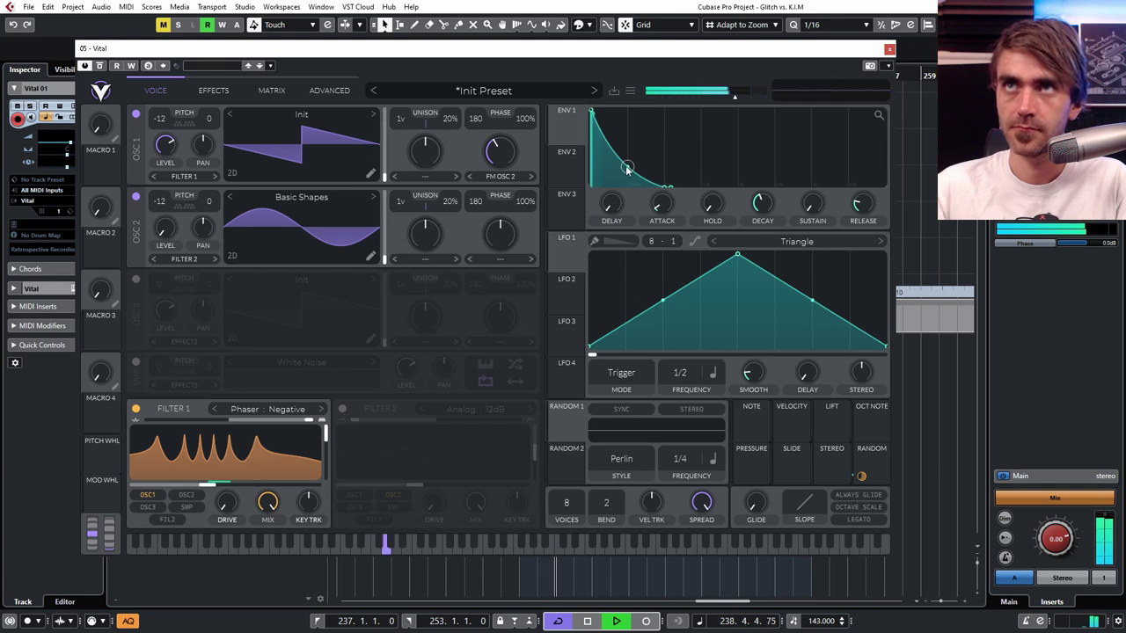
pyautogui.moveTo(627, 167); pyautogui.dragTo(615, 174)
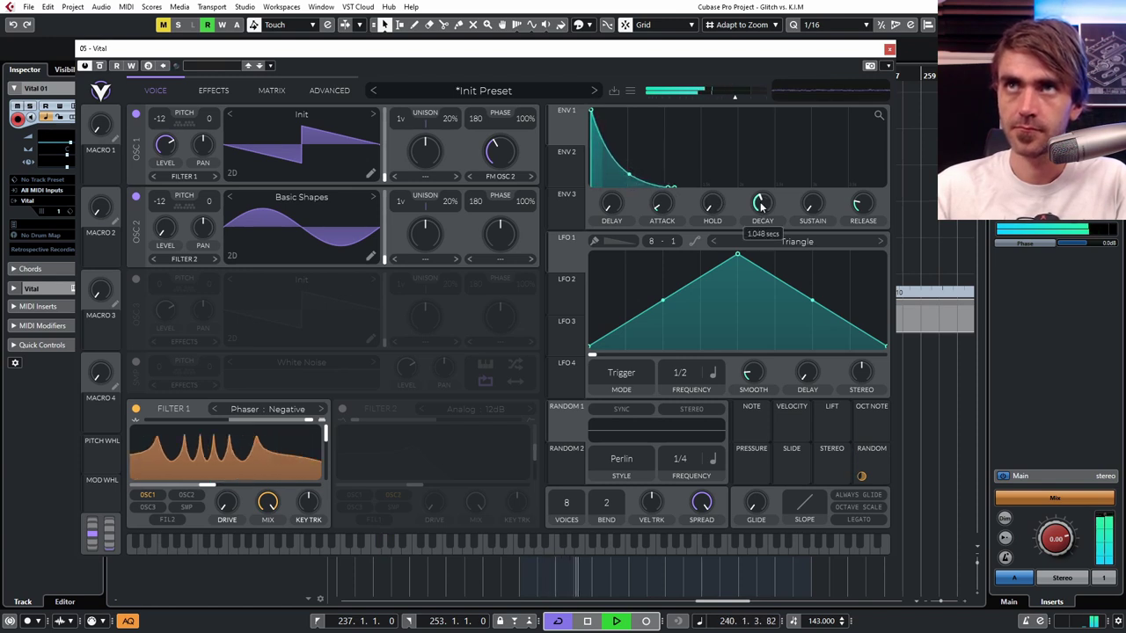
pyautogui.moveTo(759, 207); pyautogui.dragTo(758, 216)
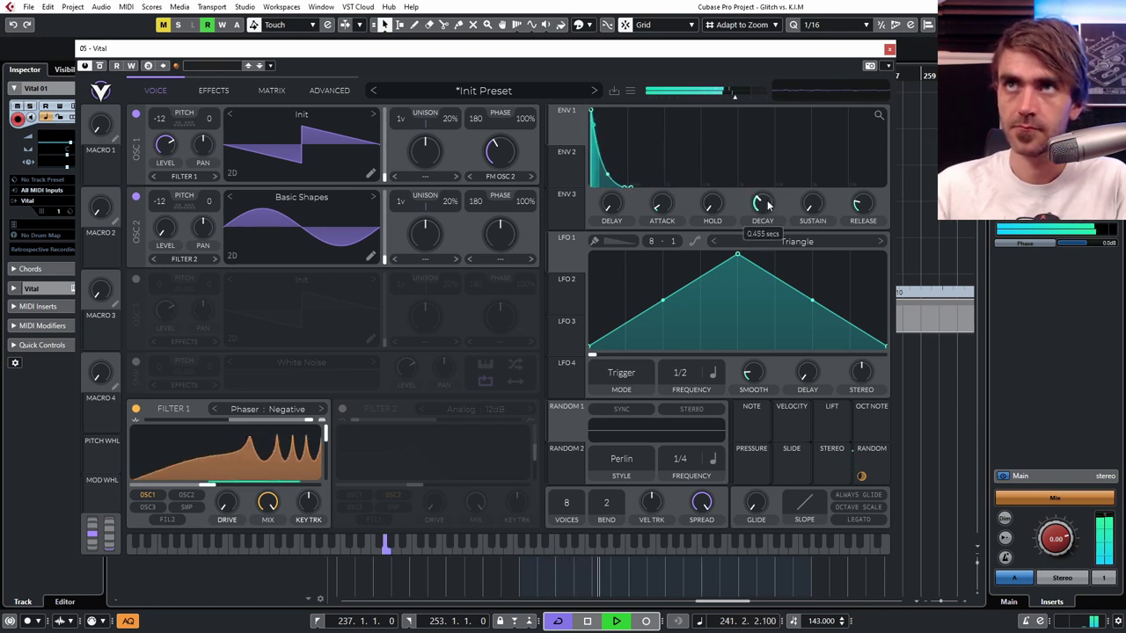
pyautogui.moveTo(766, 207)
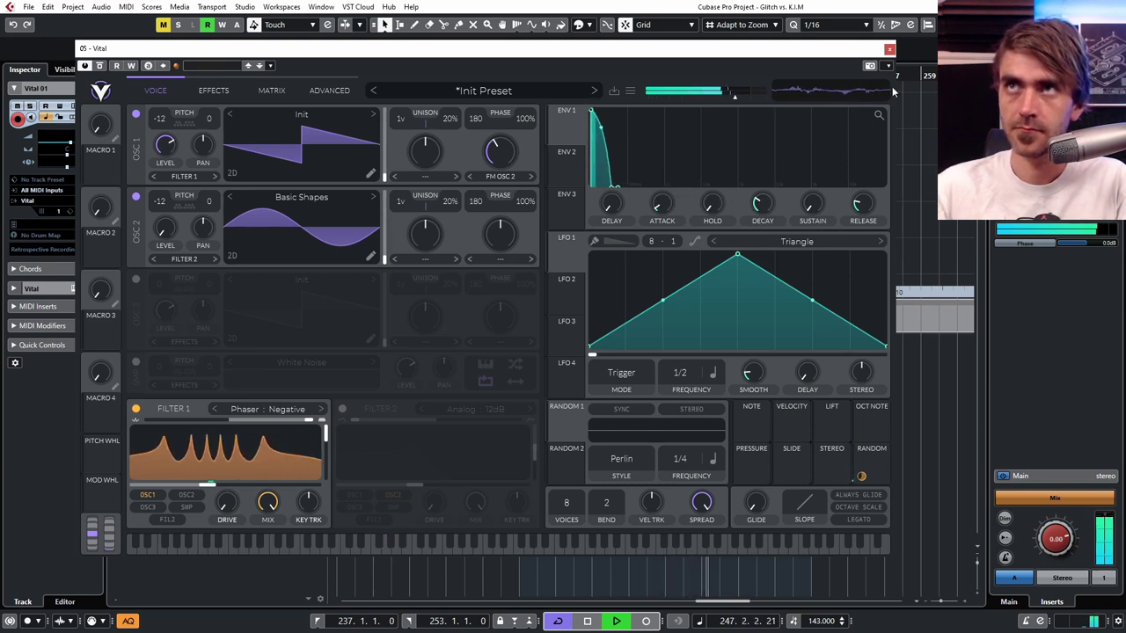
pyautogui.moveTo(761, 213); pyautogui.dragTo(664, 188)
pyautogui.moveTo(626, 132); pyautogui.dragTo(625, 120)
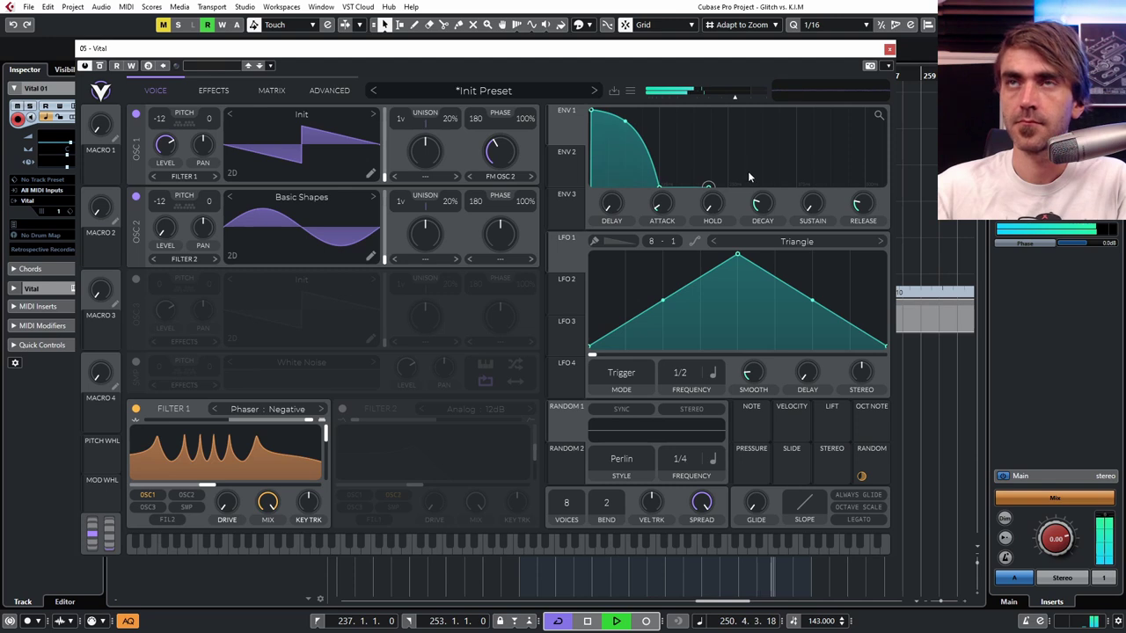
pyautogui.moveTo(656, 187); pyautogui.dragTo(643, 180)
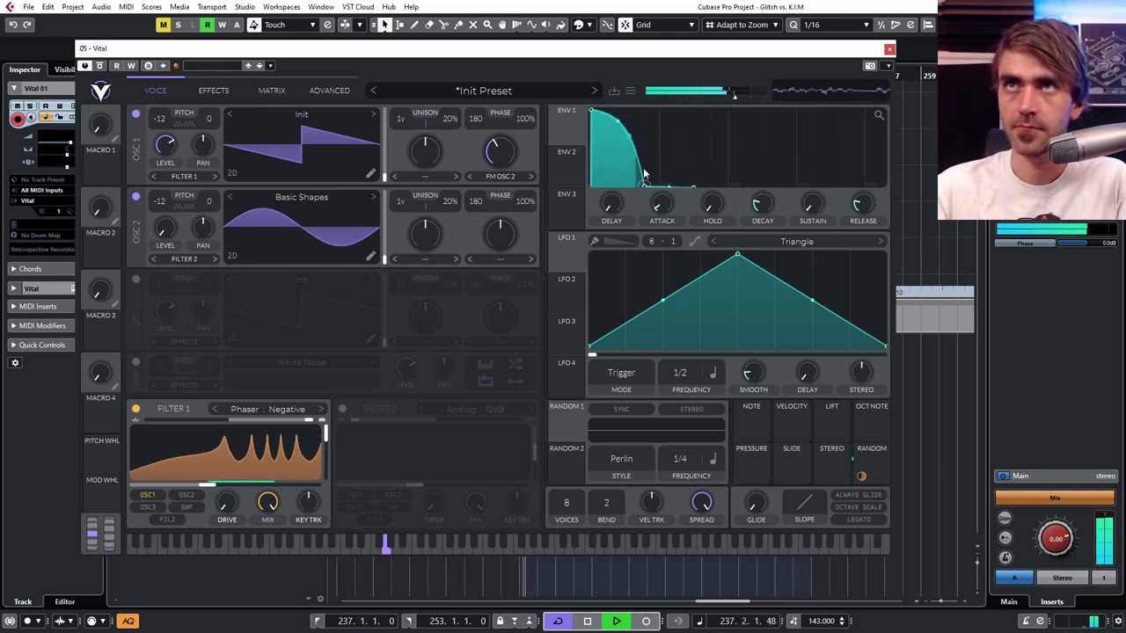
pyautogui.press('space')
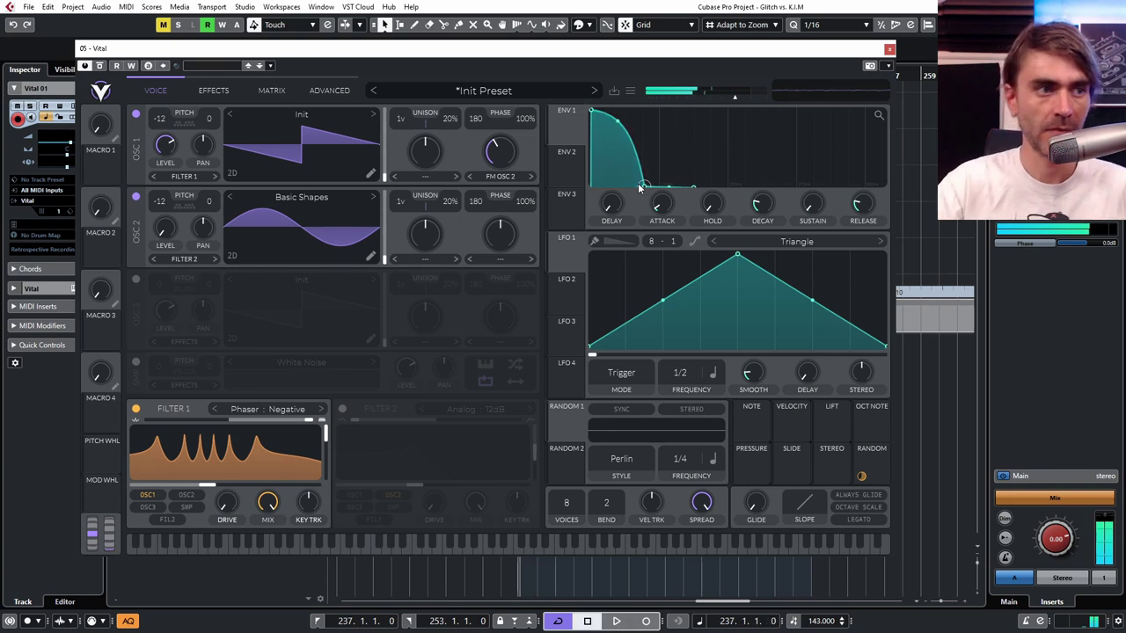
pyautogui.moveTo(642, 188); pyautogui.dragTo(637, 189)
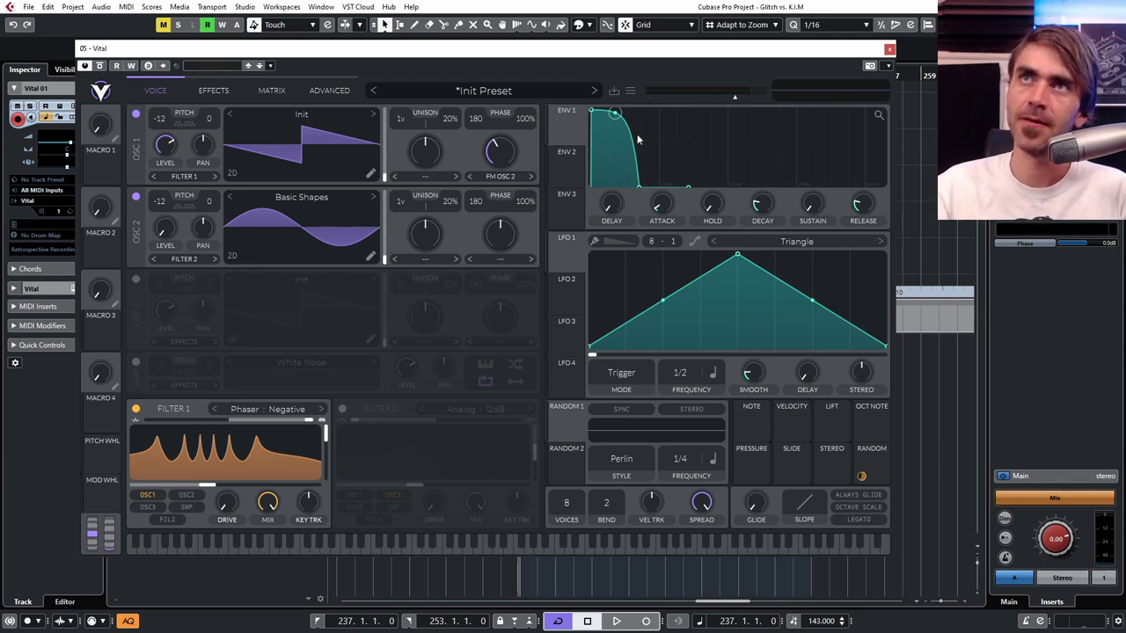
# - Modulate the Env 1 sustain with Random, audition the result, and shorten the Env 1 decay further
pyautogui.moveTo(873, 459); pyautogui.dragTo(807, 215)
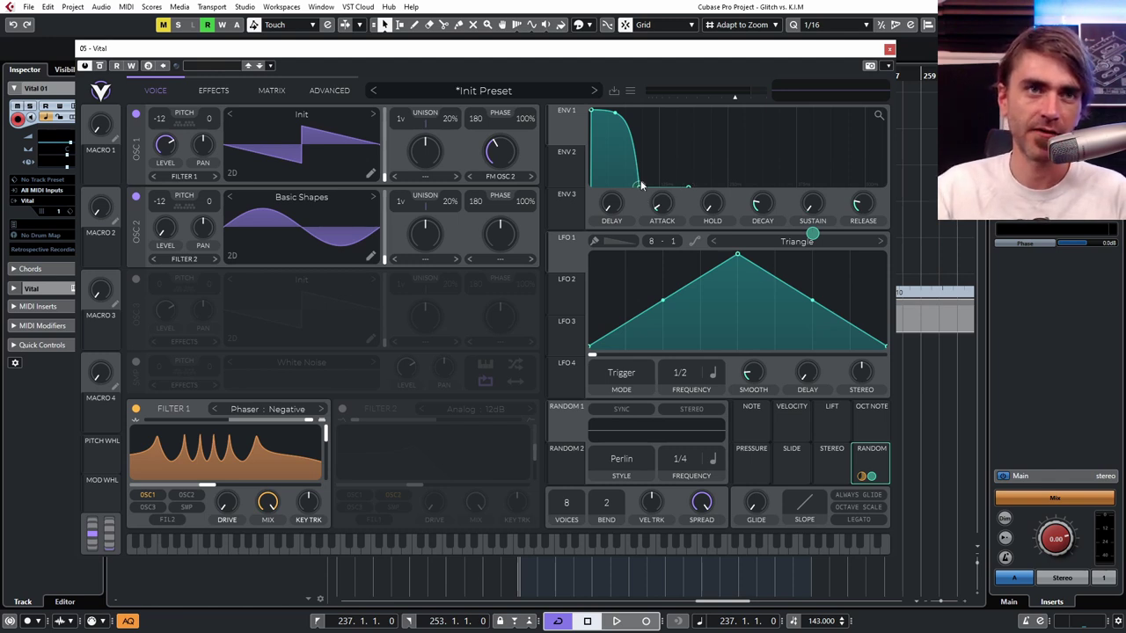
pyautogui.press('space')
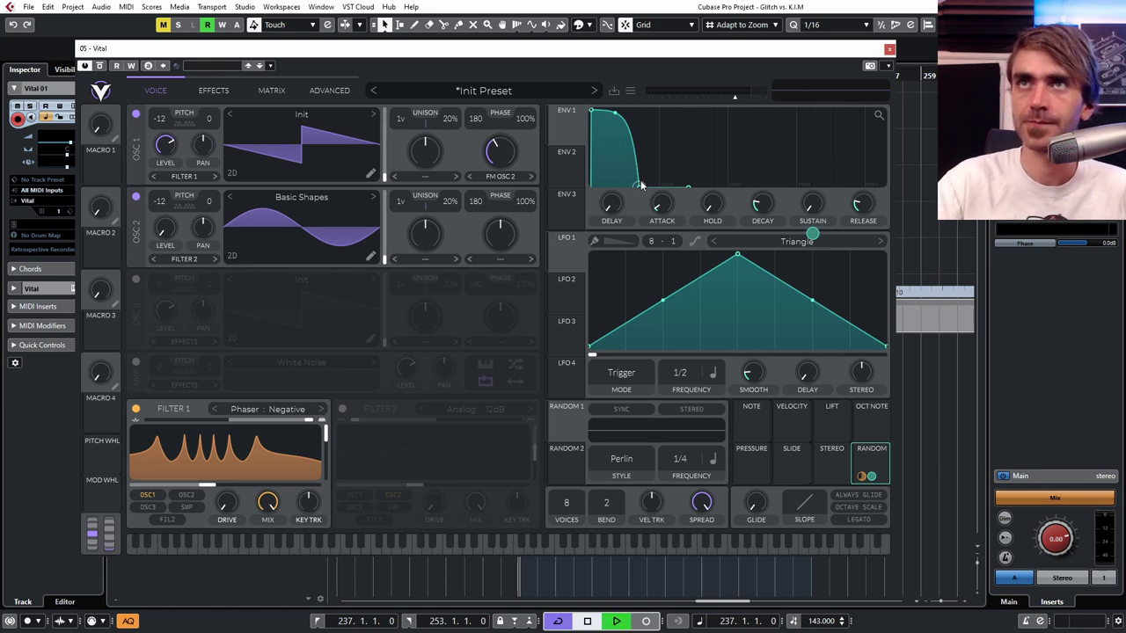
pyautogui.moveTo(815, 236)
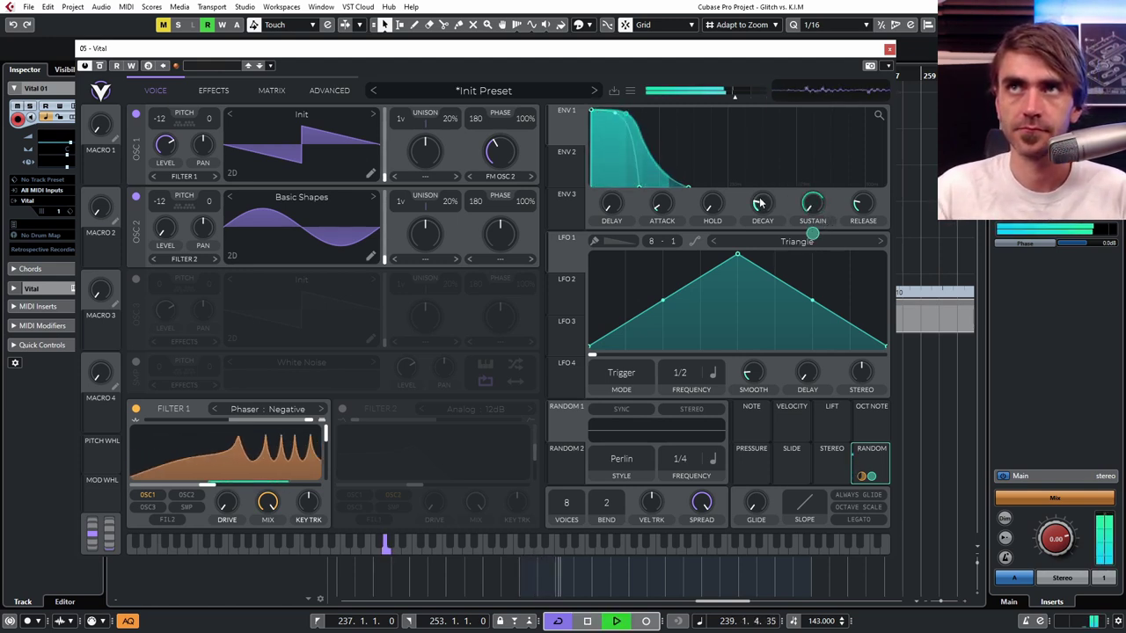
pyautogui.moveTo(761, 207)
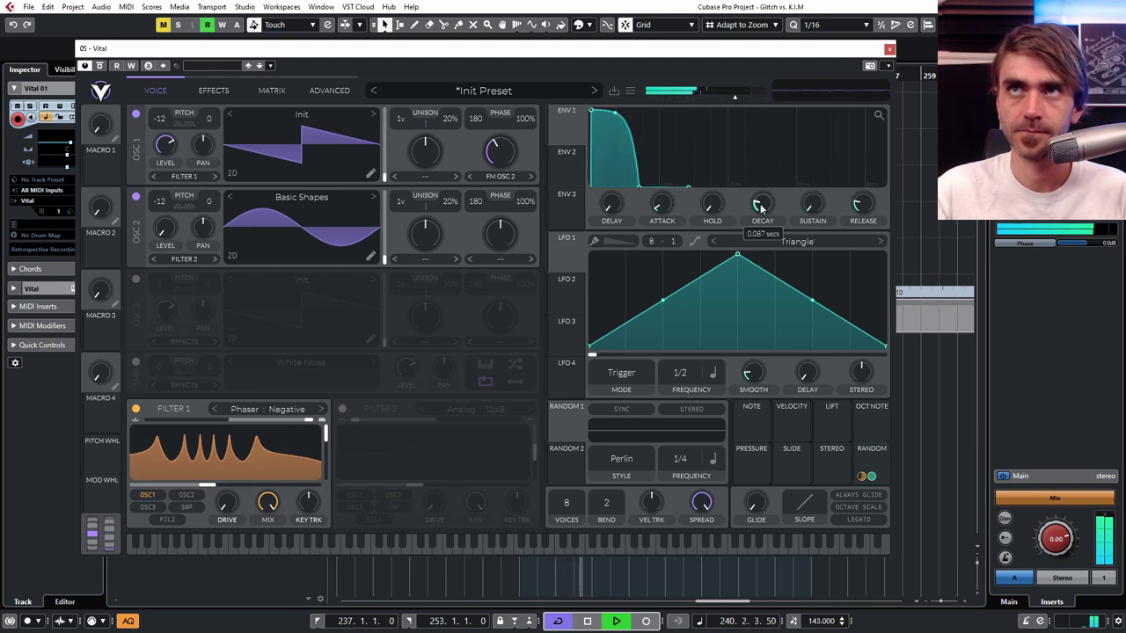
pyautogui.moveTo(639, 188); pyautogui.dragTo(626, 189)
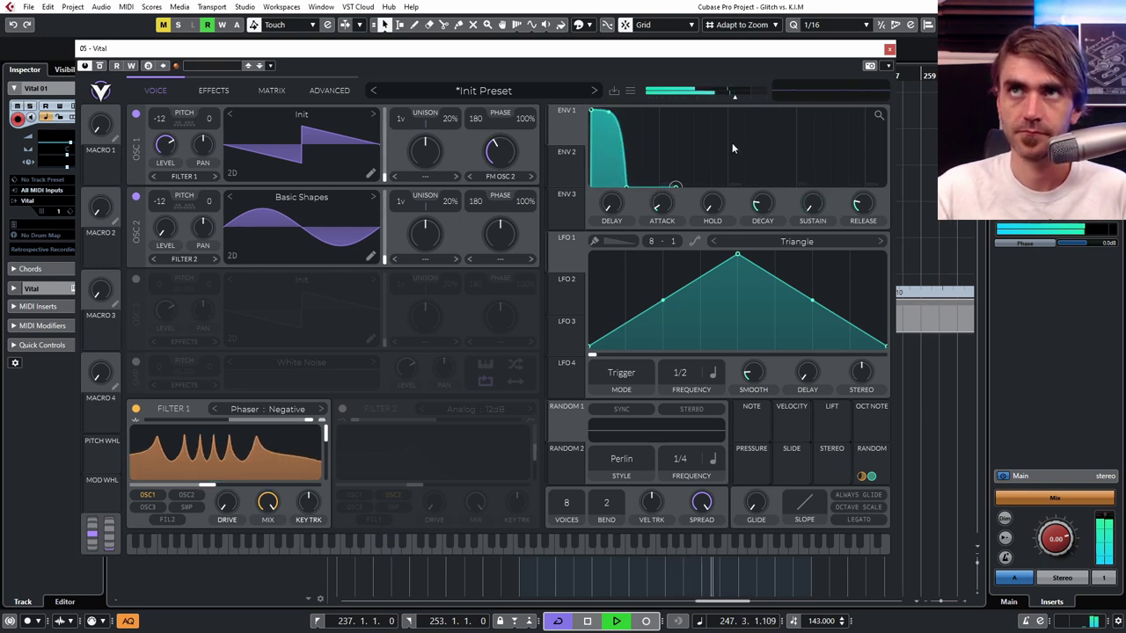
# - Raise the Delay mix and place Distortion ahead of Delay in the effects chain
pyautogui.click(213, 89)
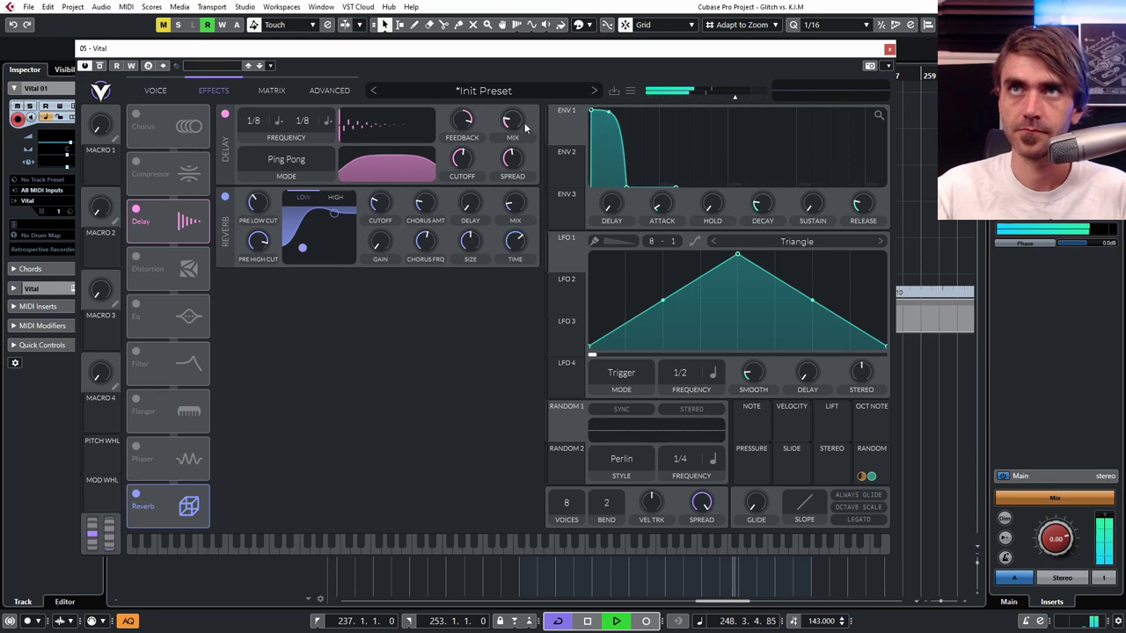
pyautogui.moveTo(520, 123)
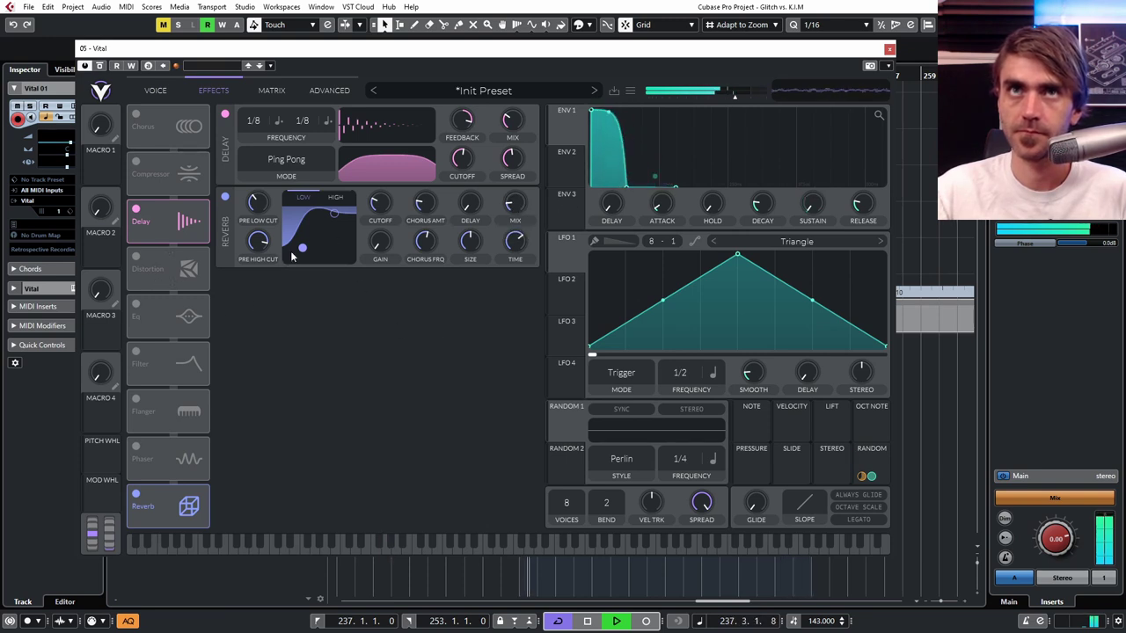
pyautogui.moveTo(167, 283); pyautogui.dragTo(175, 222)
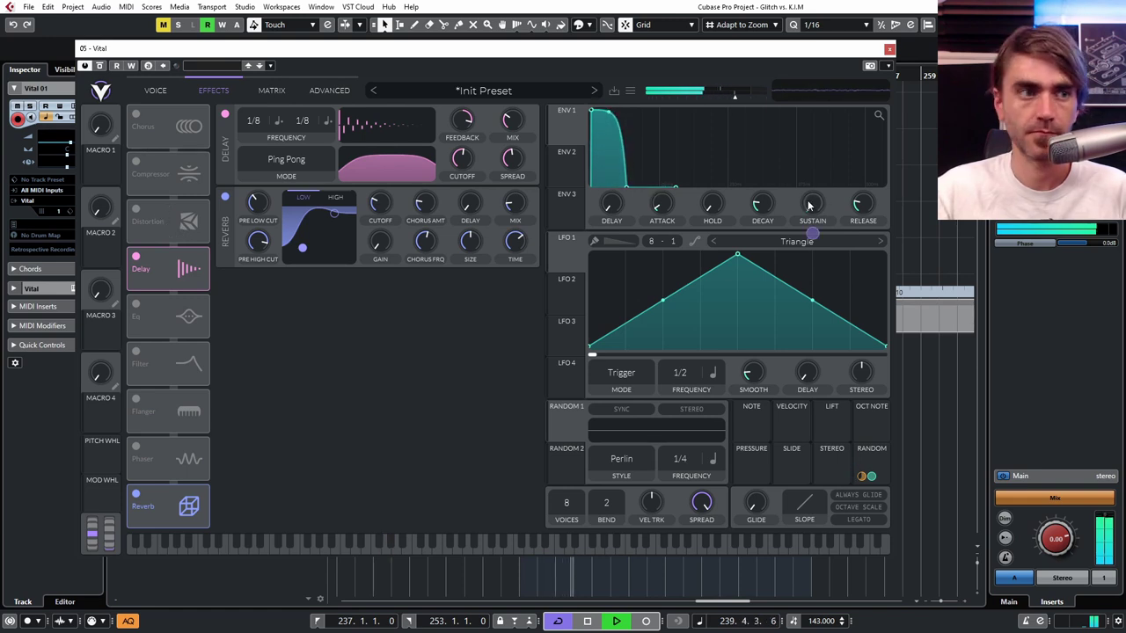
pyautogui.press('space')
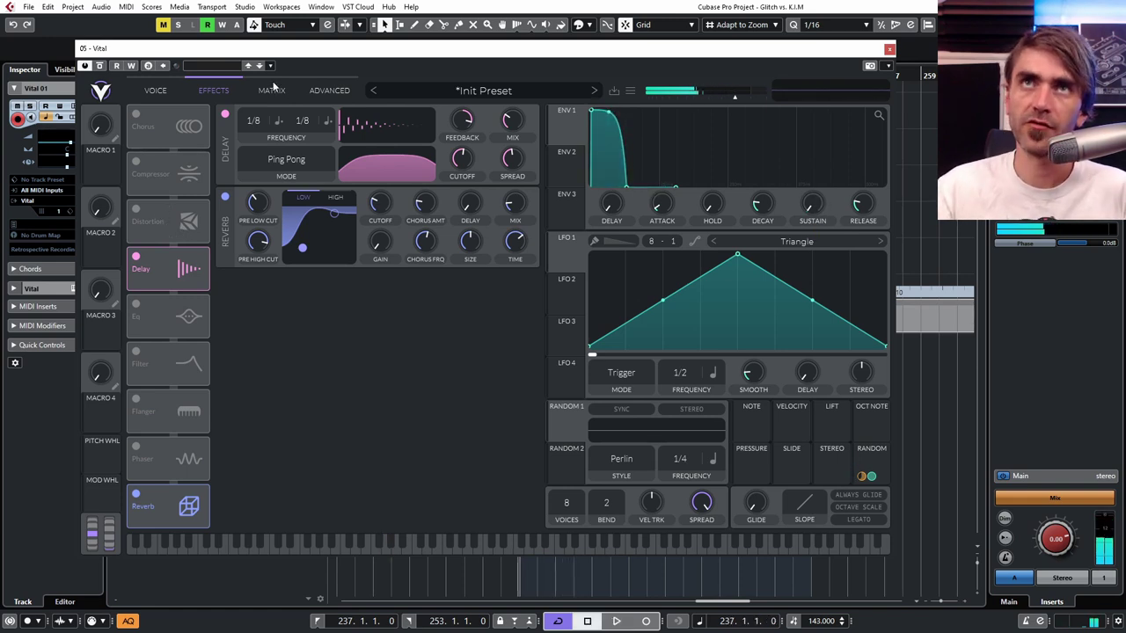
# - Paint a stepped remap for the Random to Env 1 Sustain modulation, zero in the first four grid cells and full in the last four
pyautogui.click(272, 89)
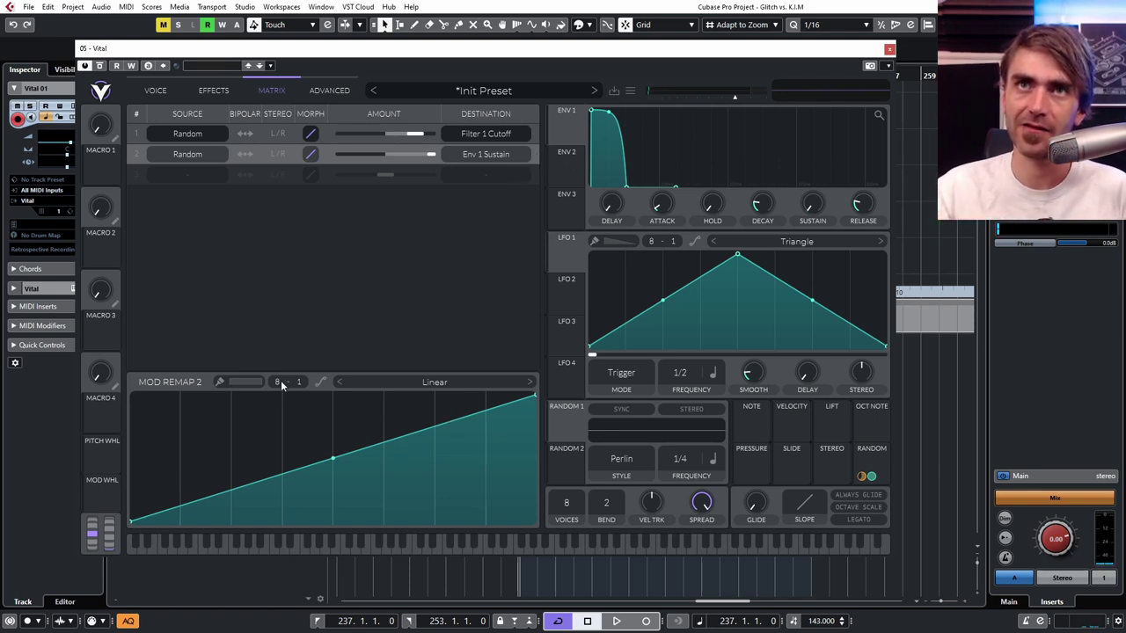
pyautogui.click(220, 381)
pyautogui.moveTo(352, 391)
pyautogui.mouseDown()
pyautogui.moveTo(515, 358)
pyautogui.moveTo(304, 491)
pyautogui.moveTo(288, 558)
pyautogui.moveTo(153, 550)
pyautogui.moveTo(296, 563)
pyautogui.moveTo(352, 430)
pyautogui.moveTo(352, 371)
pyautogui.mouseUp()
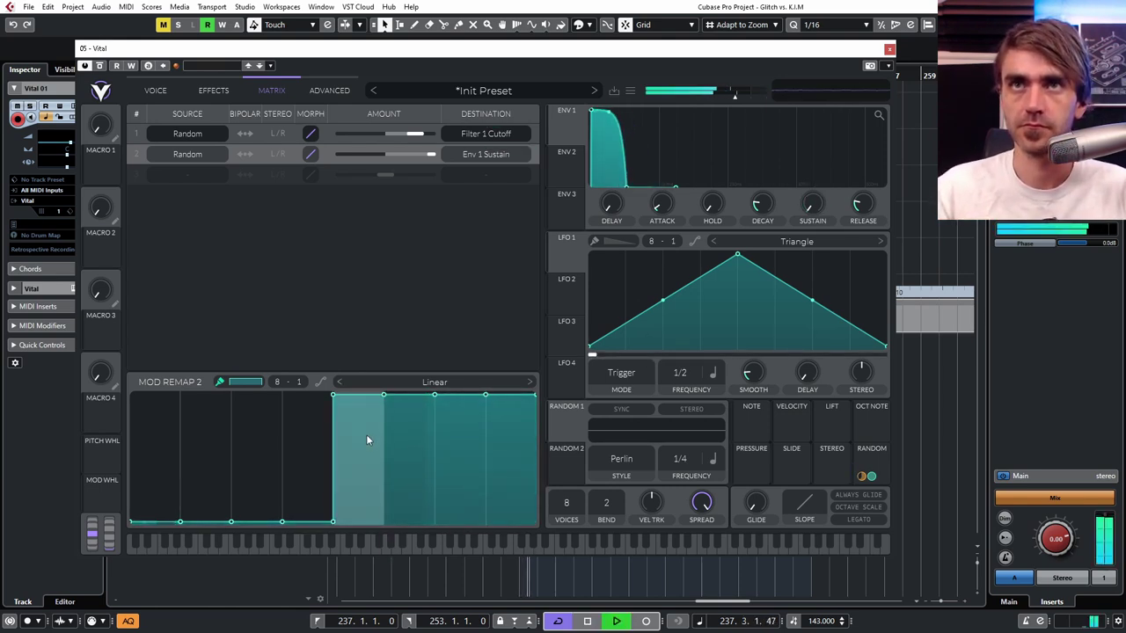
# - Repaint the Env 1 Sustain remap with the first four cells full, the next three at zero, and the last one full
pyautogui.click(267, 472)
pyautogui.rightClick(459, 493)
pyautogui.moveTo(319, 485)
pyautogui.mouseDown()
pyautogui.moveTo(301, 449)
pyautogui.moveTo(405, 416)
pyautogui.moveTo(320, 438)
pyautogui.moveTo(317, 393)
pyautogui.moveTo(287, 366)
pyautogui.moveTo(148, 347)
pyautogui.mouseUp()
pyautogui.moveTo(366, 421)
pyautogui.mouseDown()
pyautogui.moveTo(368, 535)
pyautogui.moveTo(395, 554)
pyautogui.mouseUp()
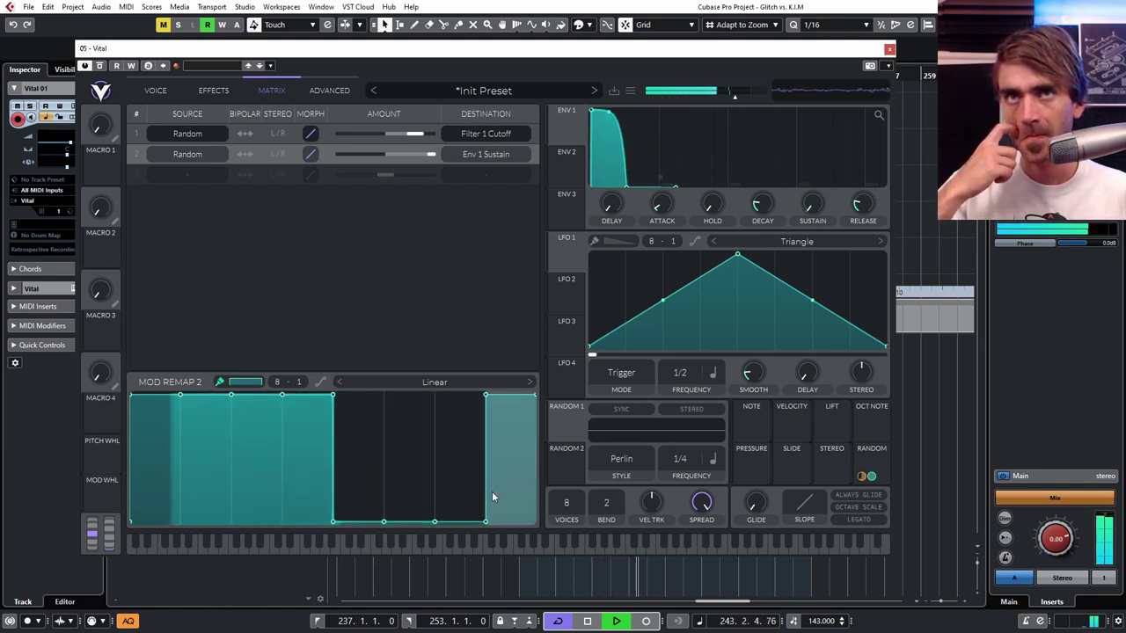
# - Repaint the Env 1 Sustain remap with grid cells one, five and seven at zero and all the others full
pyautogui.click(429, 418)
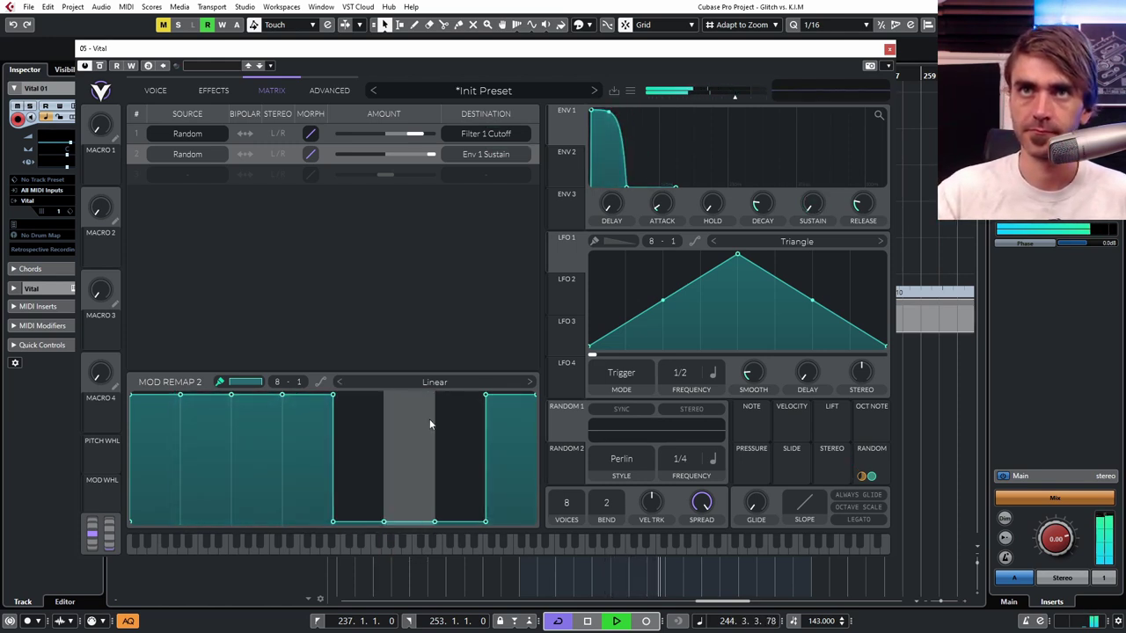
pyautogui.moveTo(279, 441); pyautogui.dragTo(249, 549)
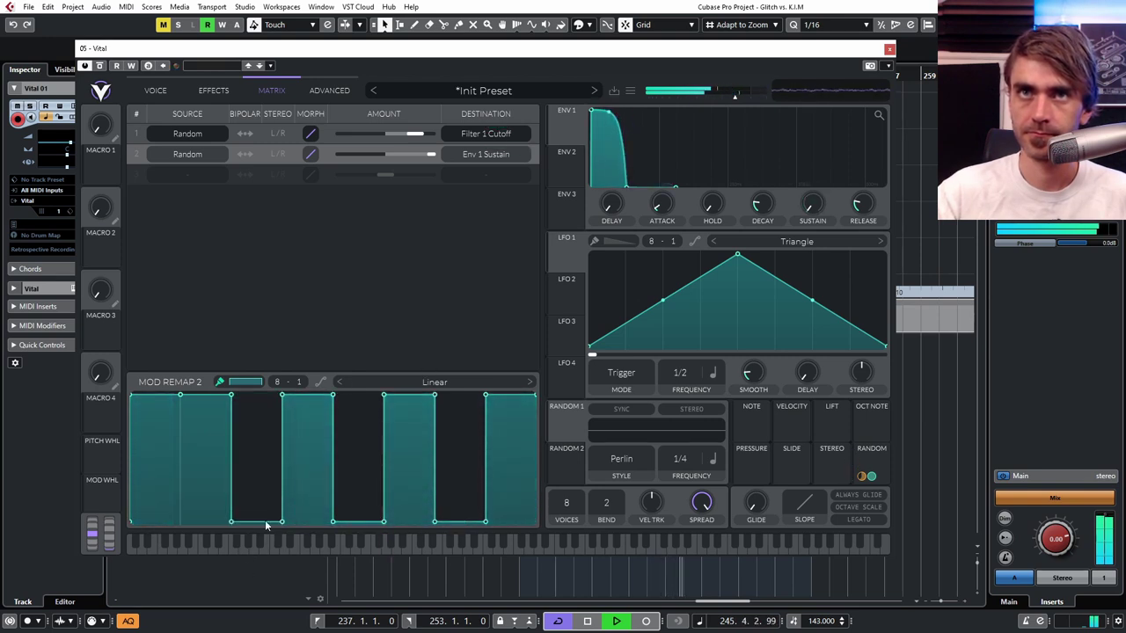
pyautogui.moveTo(157, 440); pyautogui.dragTo(160, 538)
pyautogui.moveTo(240, 459); pyautogui.dragTo(276, 348)
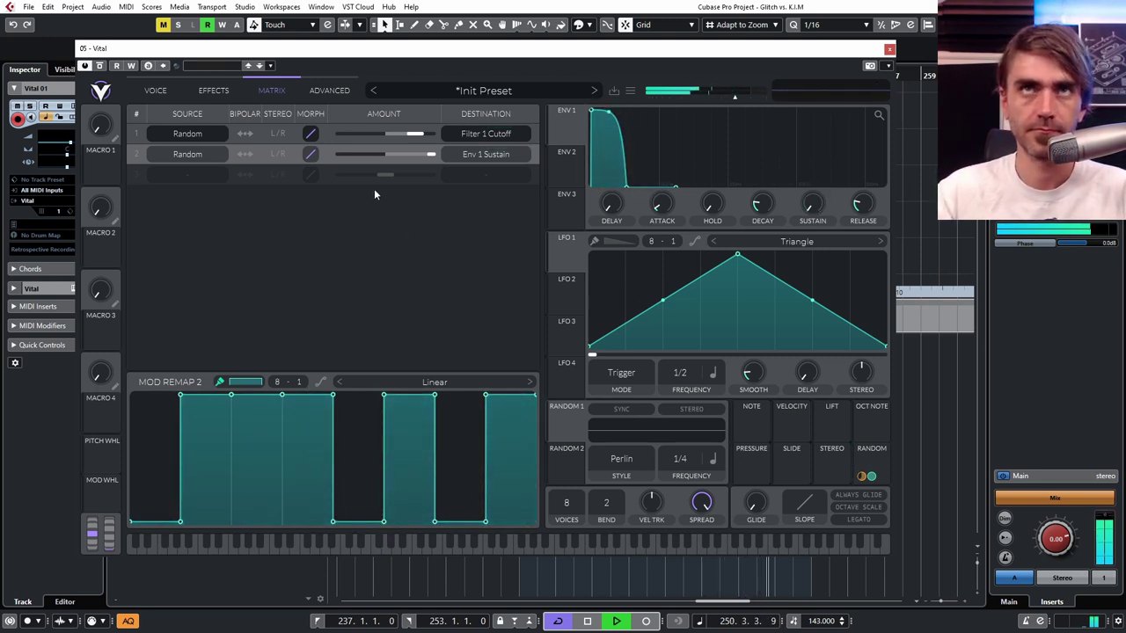
# - Raise oscillator 1's FM amount from oscillator 2 to about 69%
pyautogui.click(154, 91)
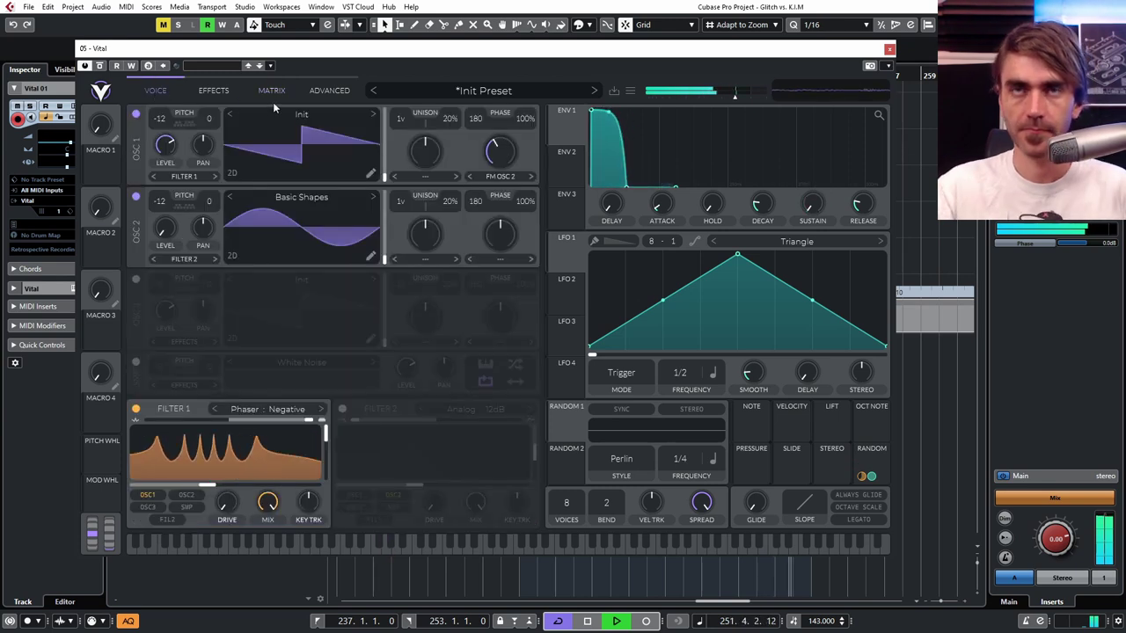
pyautogui.moveTo(508, 157)
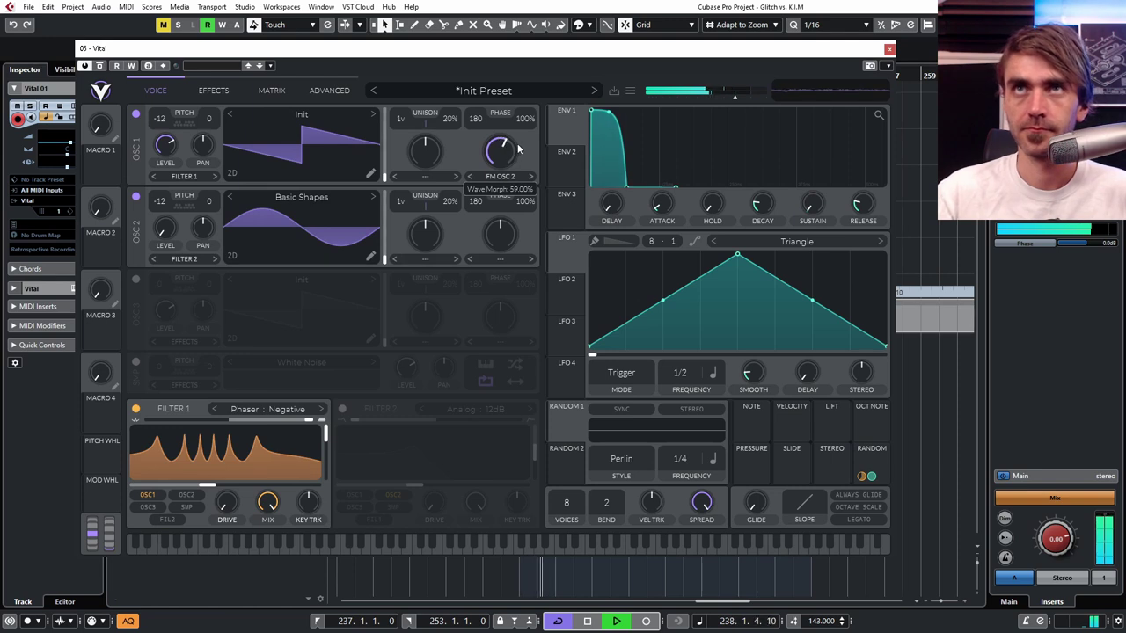
pyautogui.moveTo(521, 146); pyautogui.dragTo(506, 149)
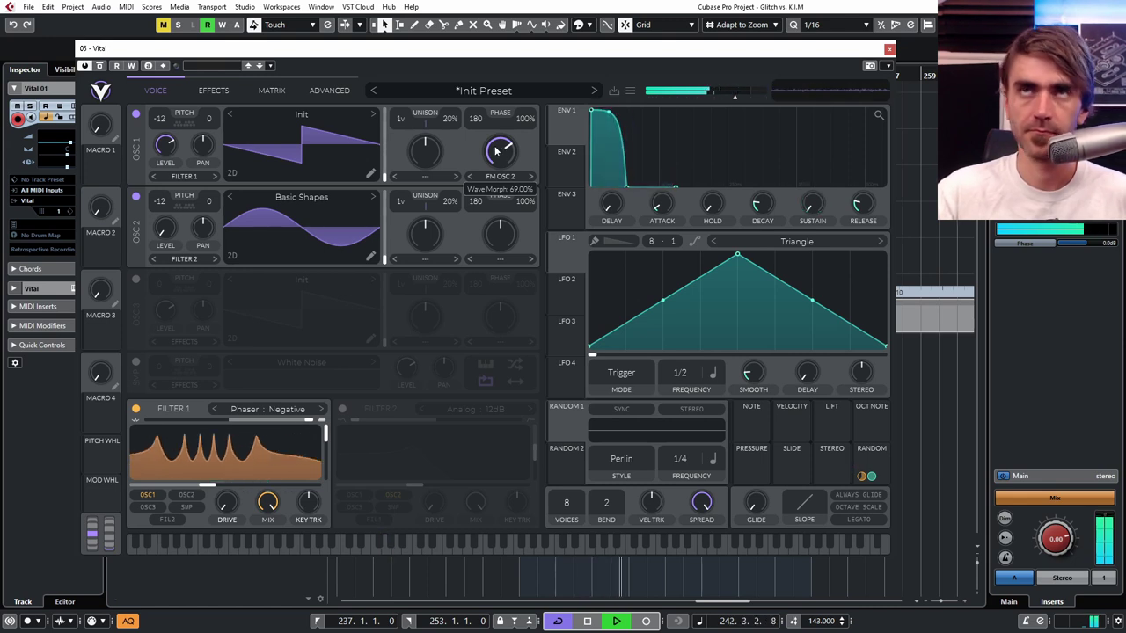
# - Reopen the synth on the Vital 01 track and raise Filter 1's resonance slightly
pyautogui.click(271, 90)
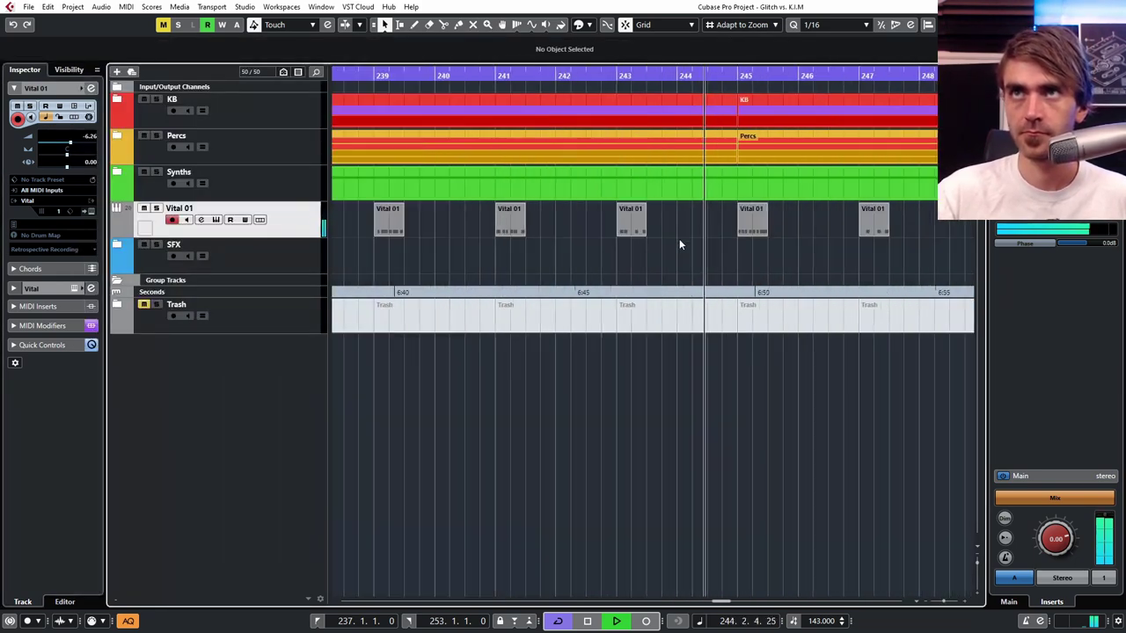
pyautogui.click(259, 219)
pyautogui.moveTo(325, 431)
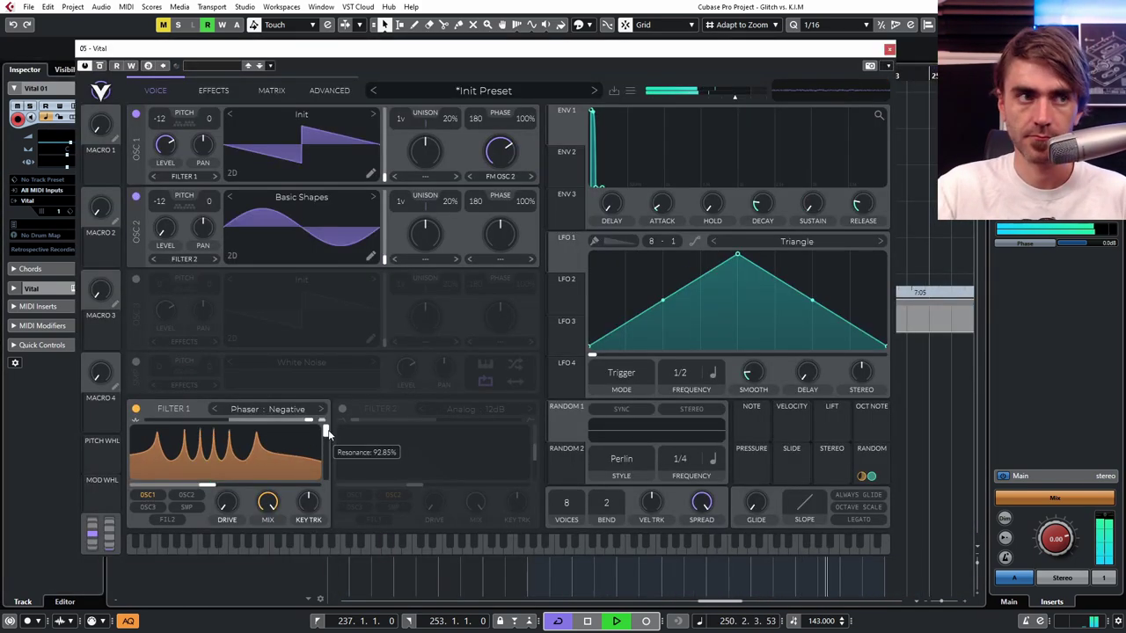
pyautogui.scroll(2, 325, 431)
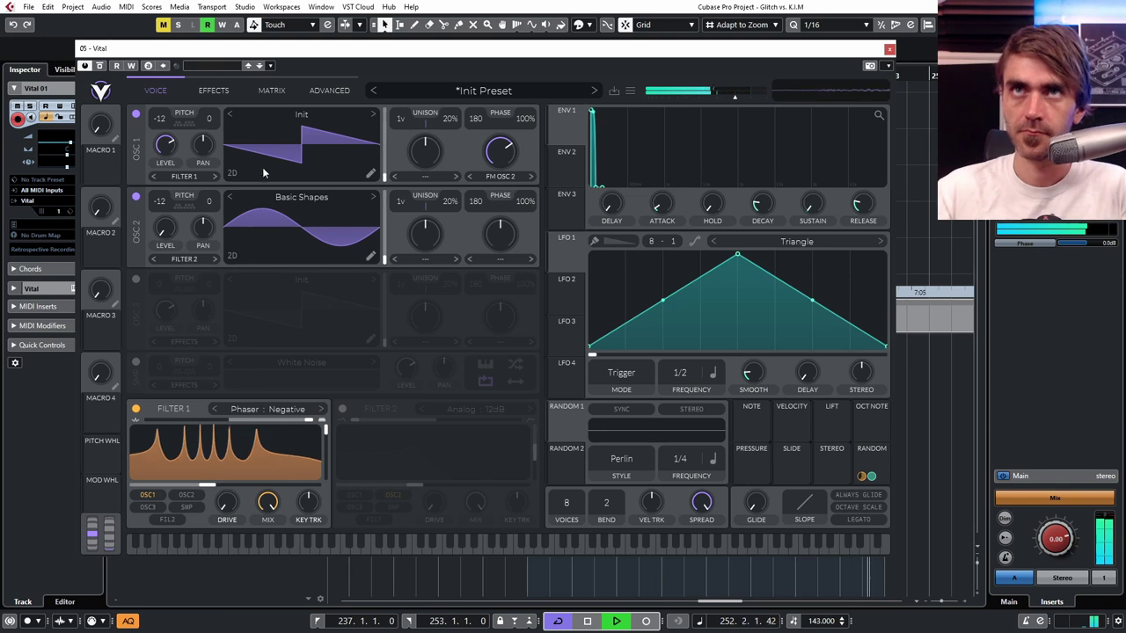
# - Audition the Down Sample, Bit Crush, Sine Fold and Linear Fold types on the Distortion effect
pyautogui.click(218, 95)
pyautogui.click(274, 124)
pyautogui.click(264, 220)
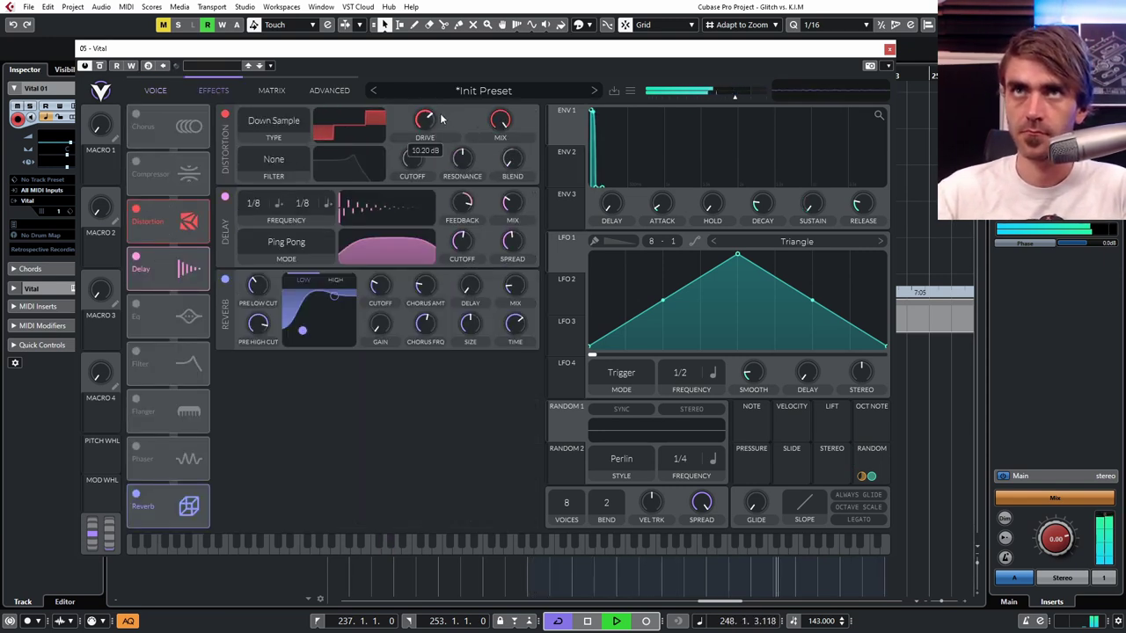
pyautogui.click(274, 123)
pyautogui.click(257, 208)
pyautogui.click(291, 139)
pyautogui.click(257, 194)
pyautogui.click(273, 123)
pyautogui.click(259, 180)
# - Set the Distortion type to Hard Clip and enable its Pre filter with Blend raised to about 1.84
pyautogui.click(256, 129)
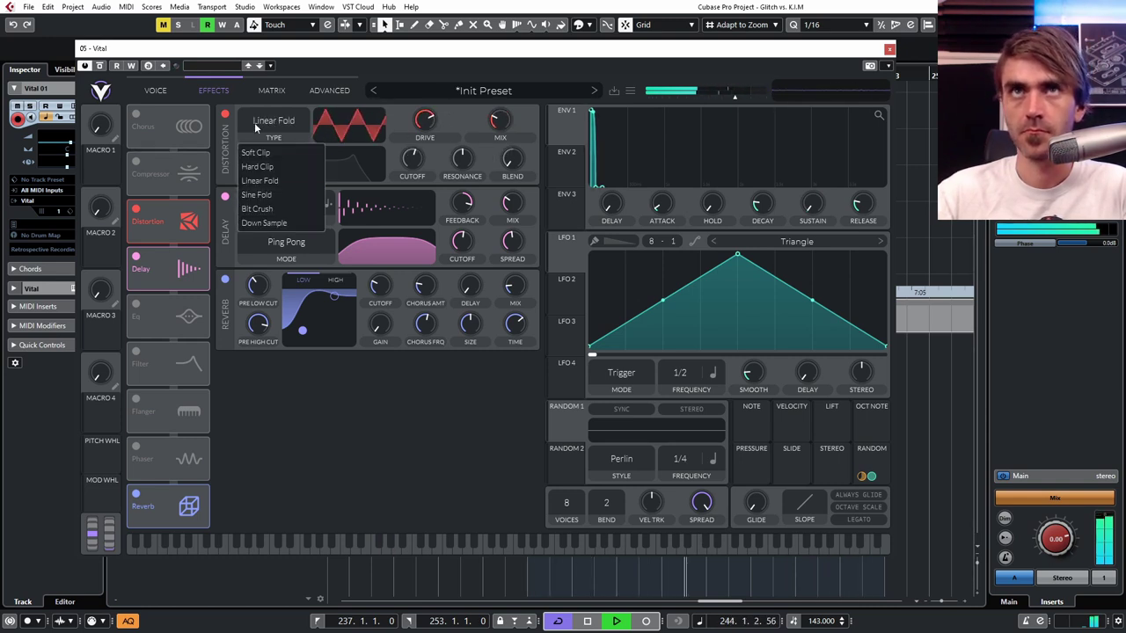
pyautogui.click(257, 167)
pyautogui.click(274, 160)
pyautogui.click(264, 202)
pyautogui.moveTo(513, 165); pyautogui.dragTo(517, 144)
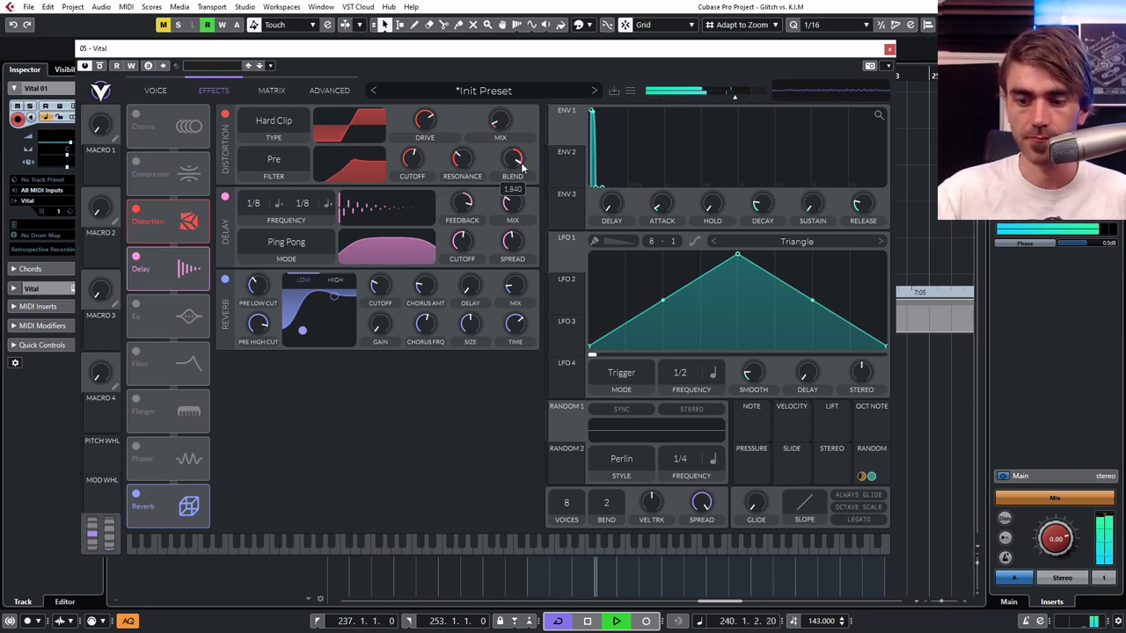
# - Stop playback and bring back the oscillator and filter settings for review
pyautogui.press('space')
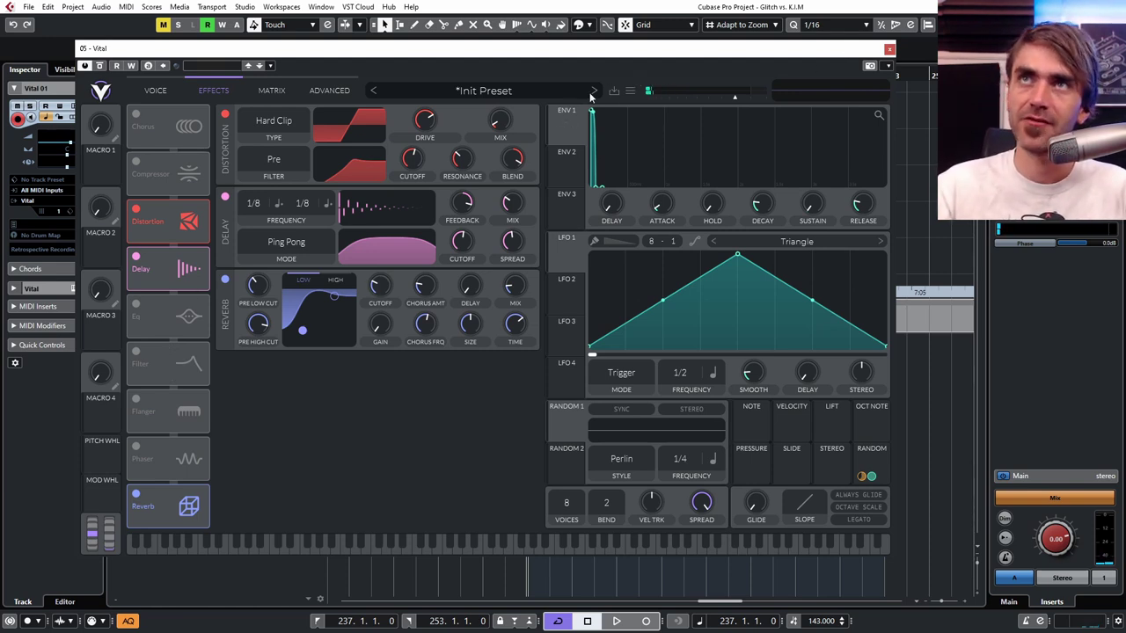
pyautogui.click(157, 91)
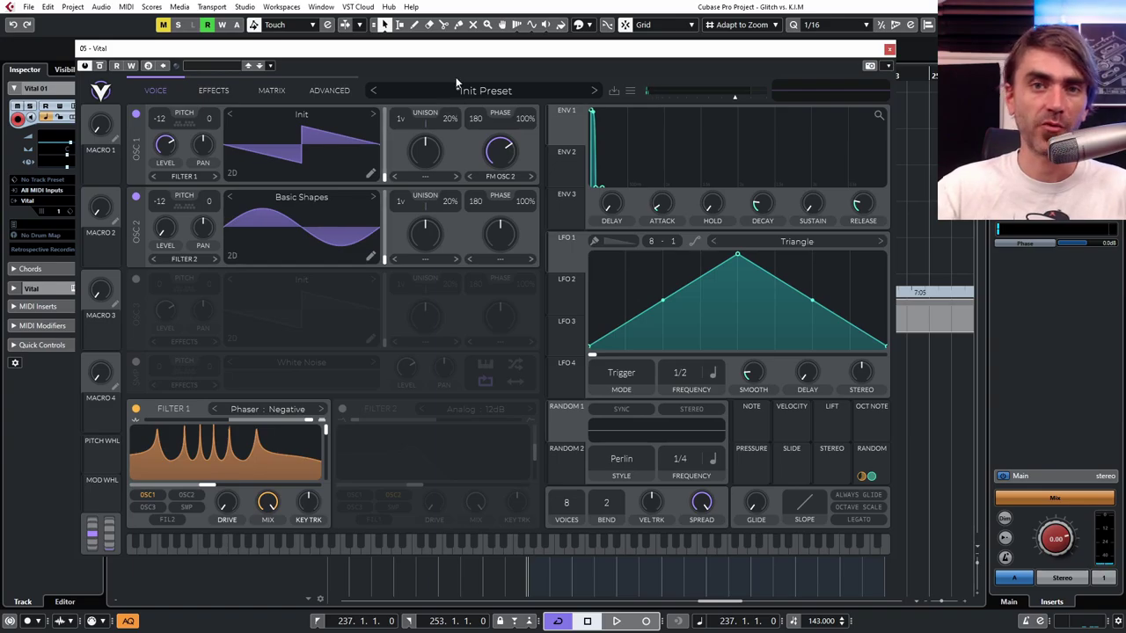